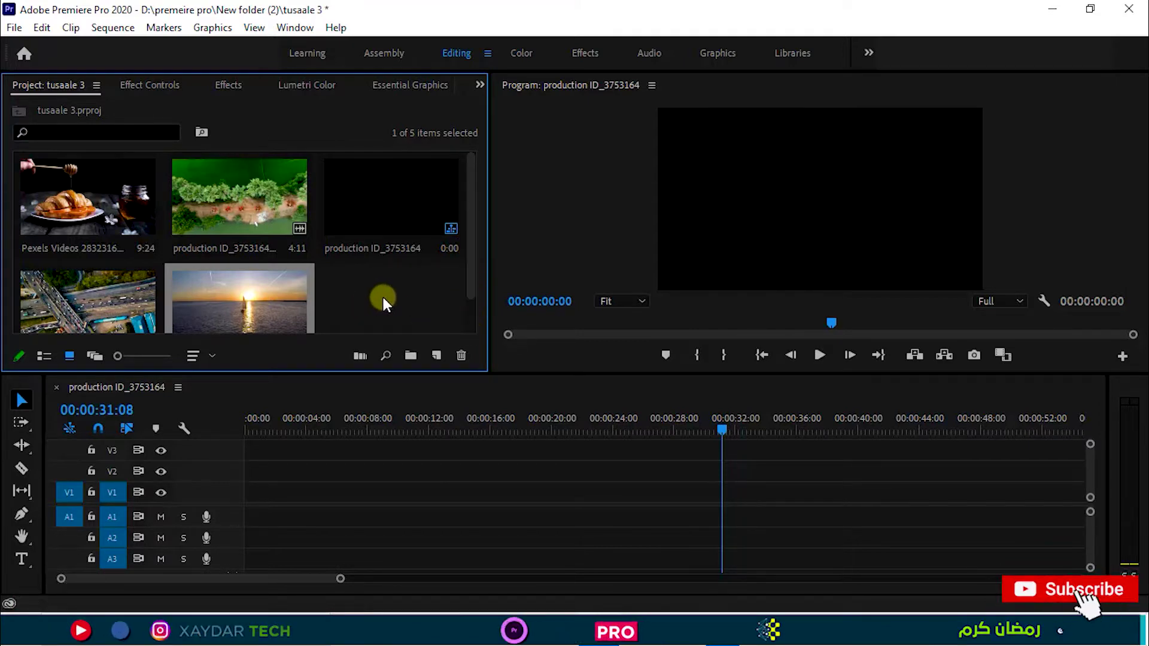
Step: Place the Pexels Videos 1472014 clip at the start of track V1, keeping the existing sequence settings
scroll(191, 300, down, 1)
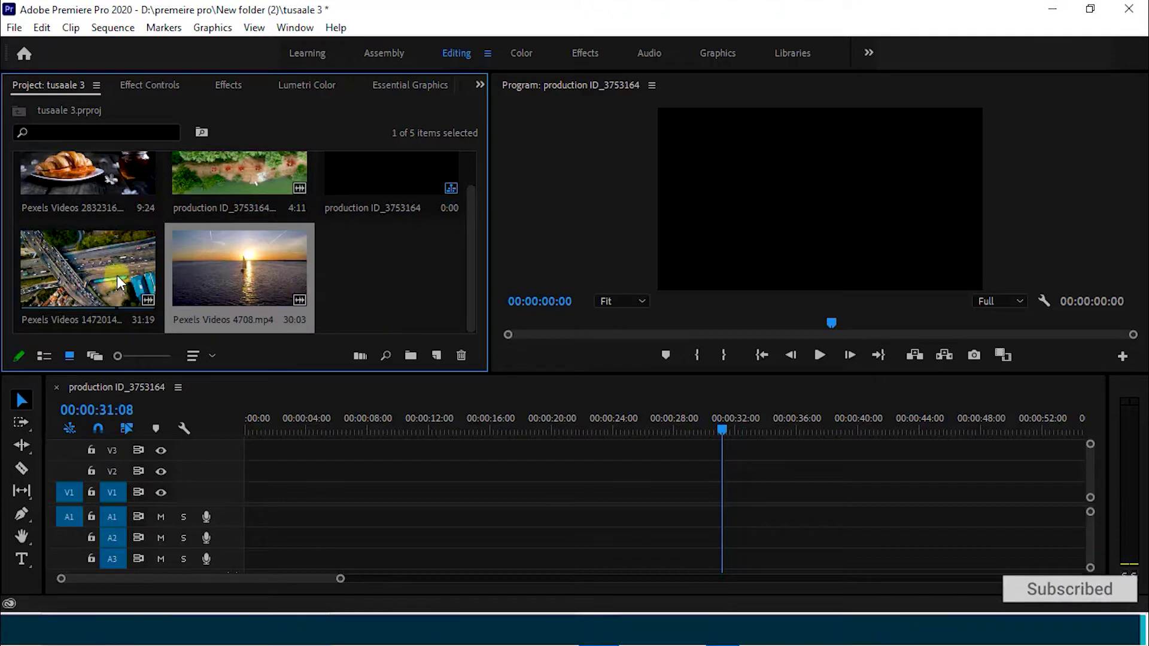
drag(117, 276, 219, 507)
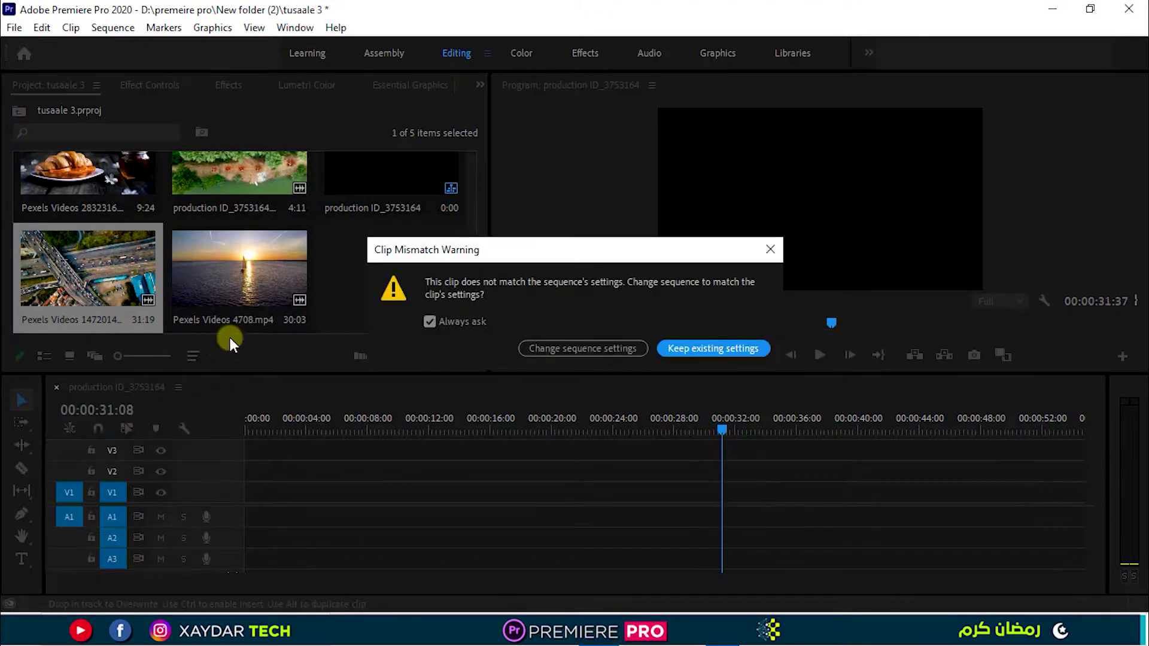
click(717, 352)
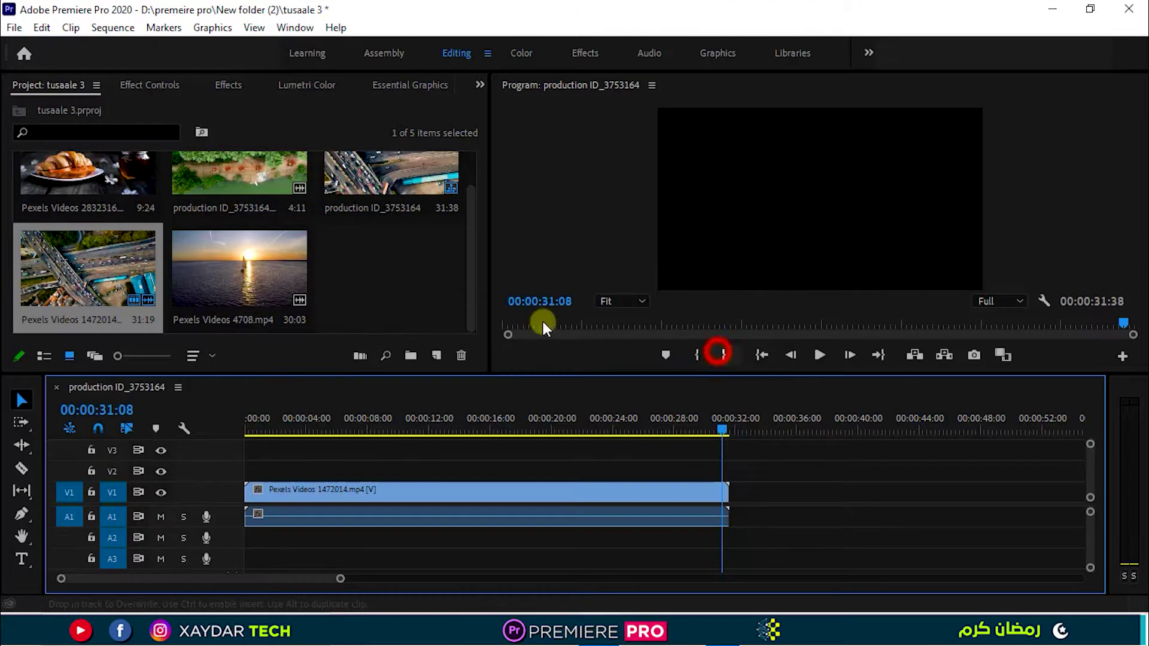
Step: Add the Pexels Videos 4708.mp4 clip to track V1 directly after the highway clip
click(240, 270)
drag(240, 270, 735, 518)
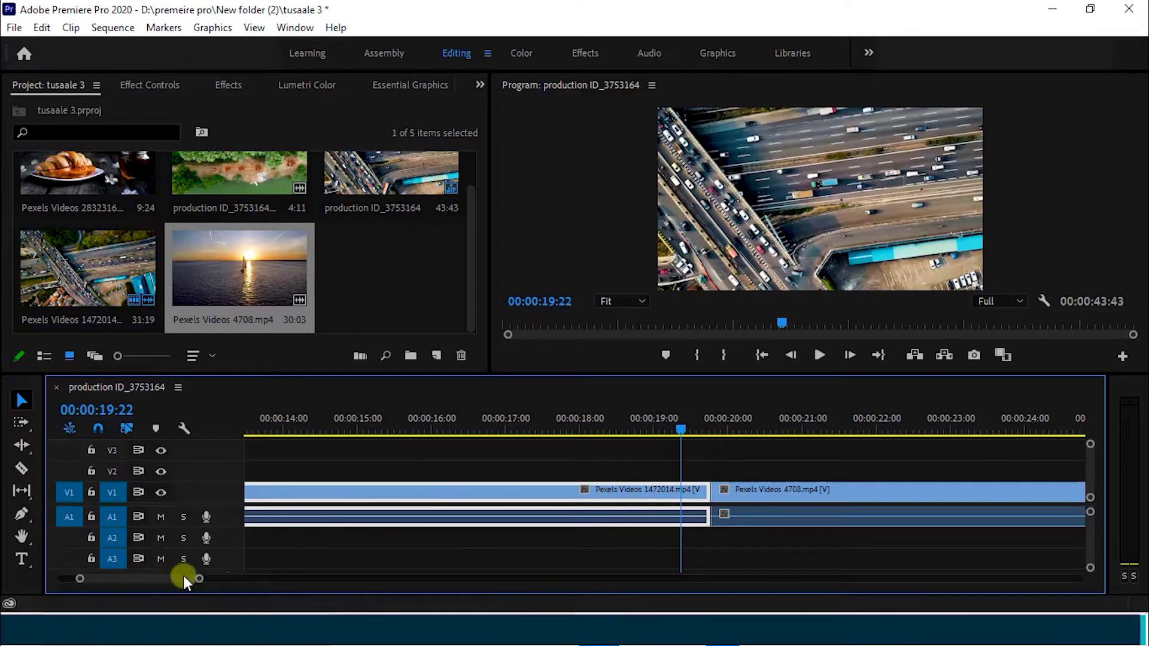
drag(199, 580, 402, 601)
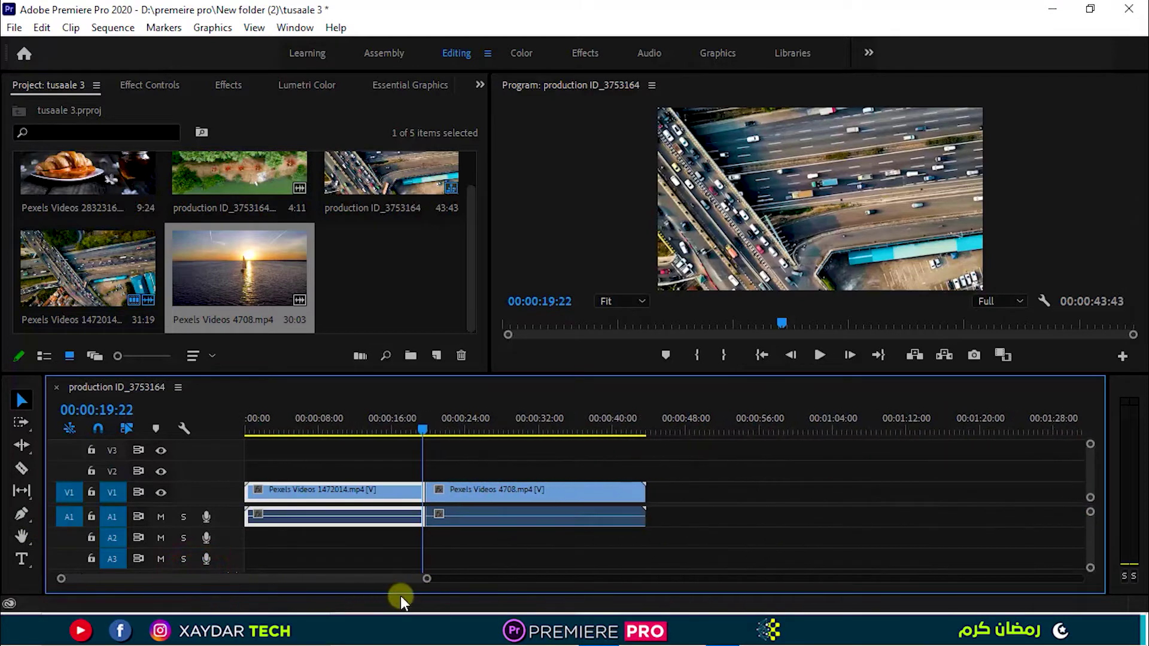
Step: Apply the default transitions to the edit point between the two clips
mouse_move(425, 429)
mouse_down()
mouse_move(438, 426)
mouse_move(430, 439)
mouse_move(429, 428)
mouse_move(417, 434)
mouse_move(448, 427)
mouse_move(428, 445)
mouse_up()
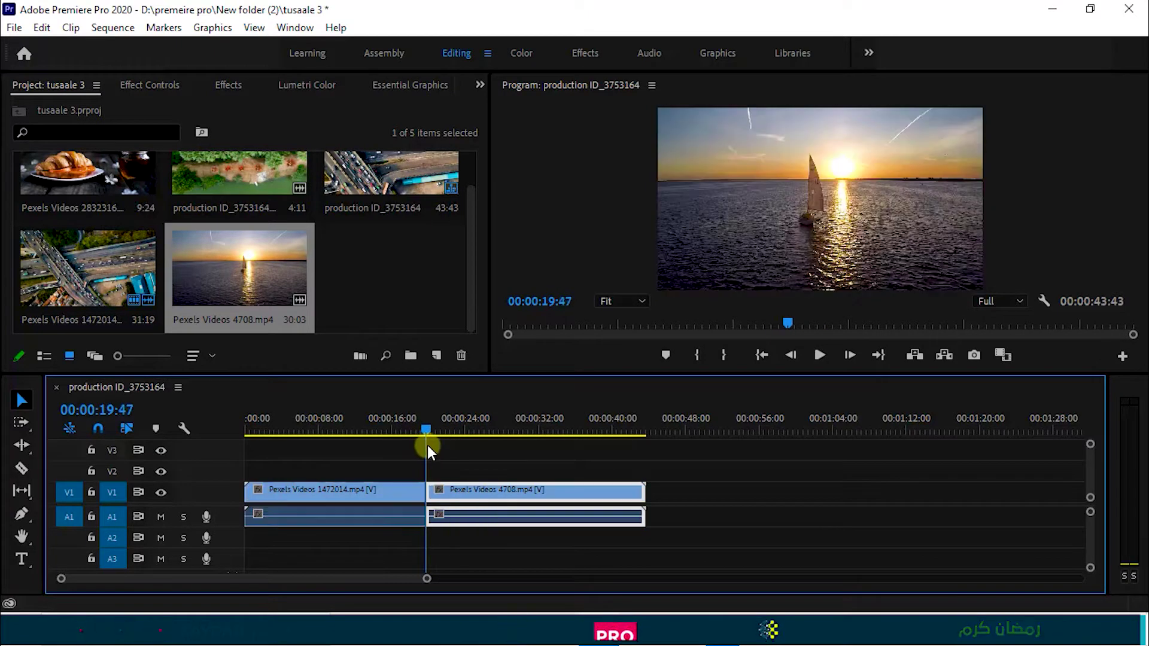
right_click(430, 495)
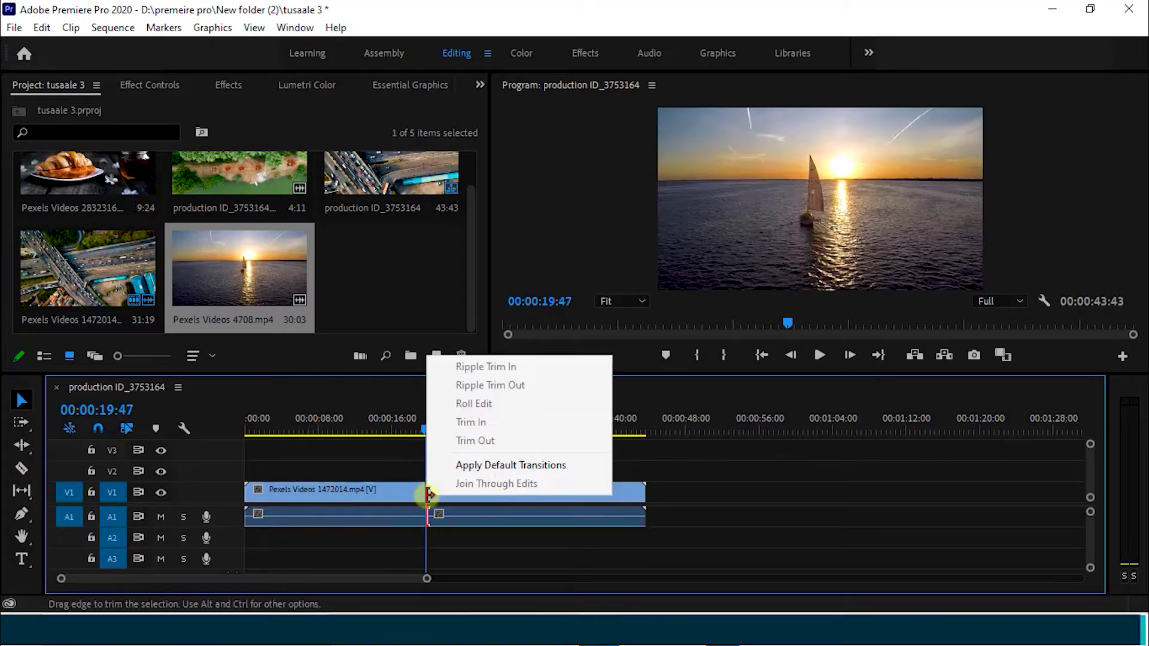
click(482, 468)
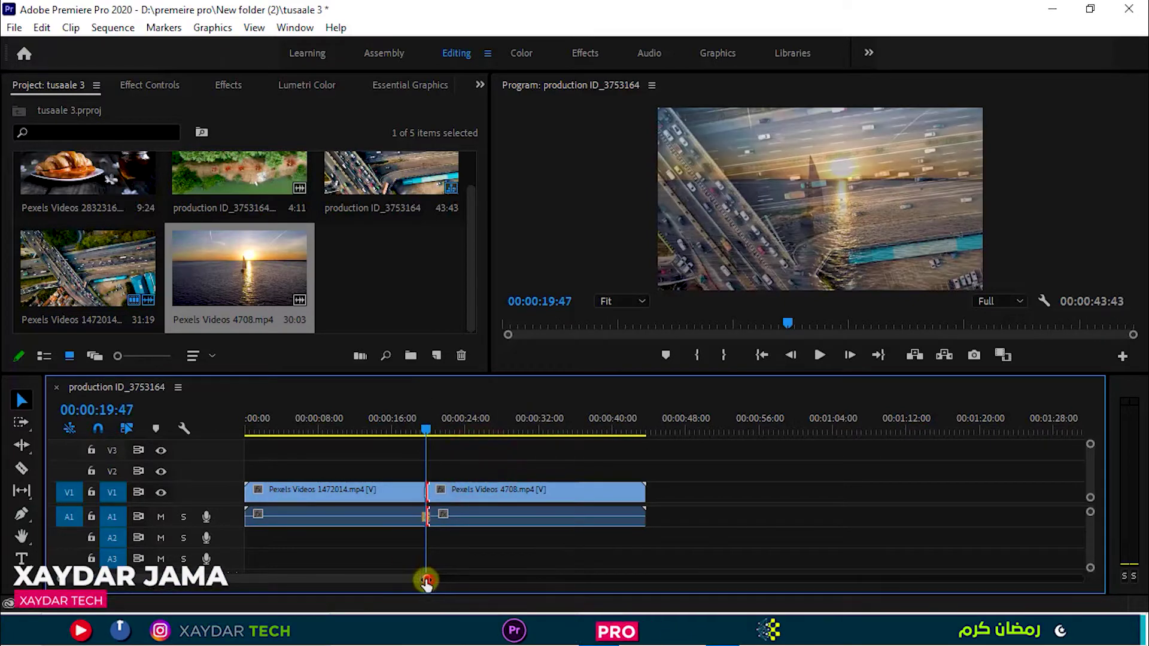
Step: Play and scrub through the cut several times to preview the Cross Dissolve between the two clips
drag(426, 582, 285, 568)
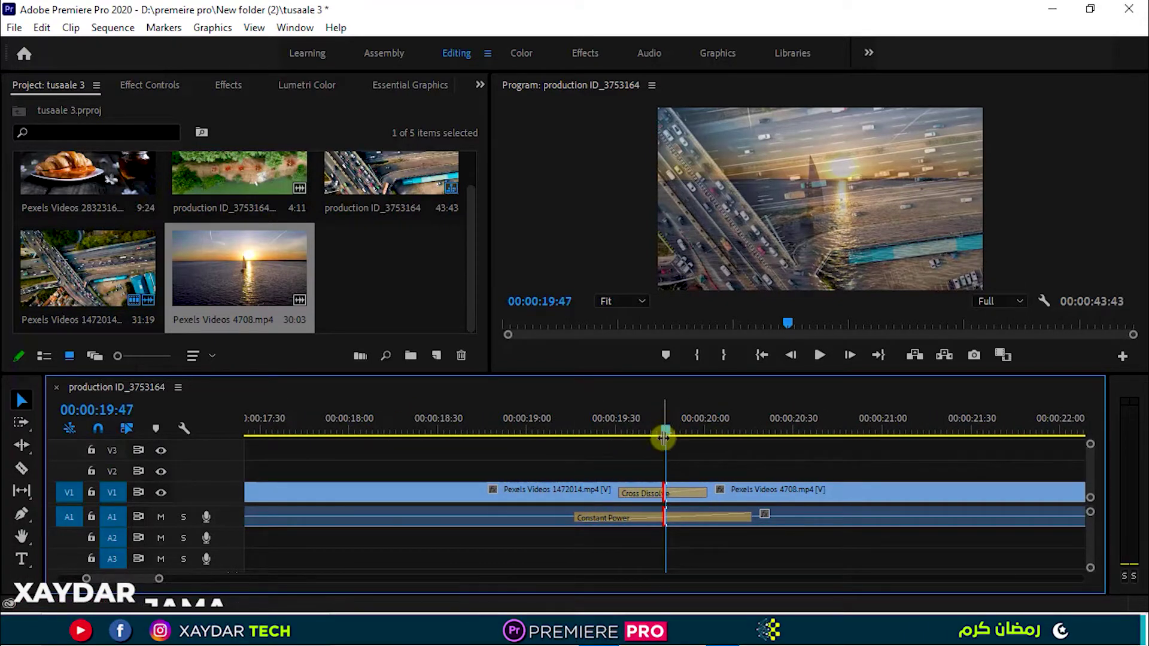
drag(667, 423, 589, 455)
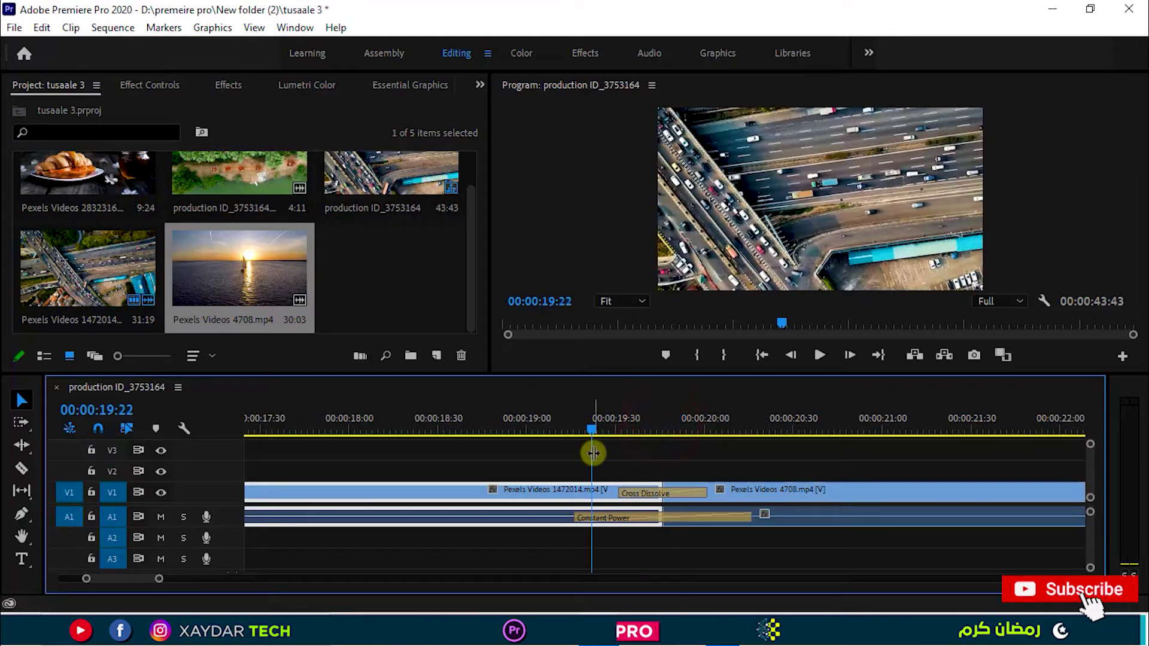
key(space)
key(space)
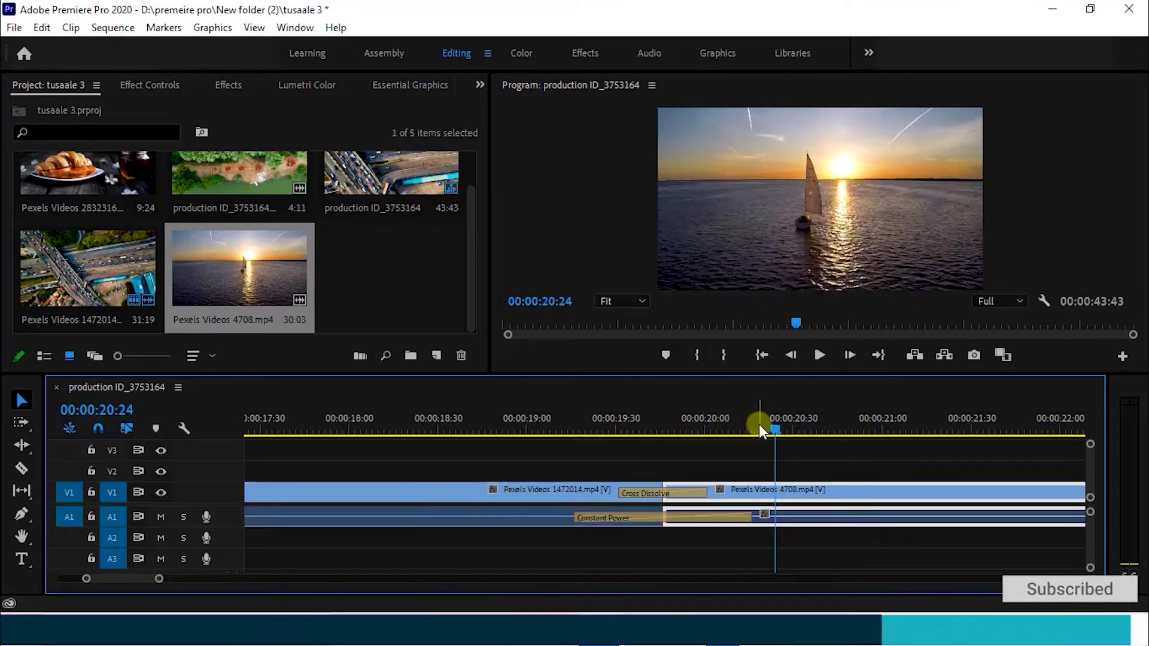
drag(772, 430, 603, 441)
key(space)
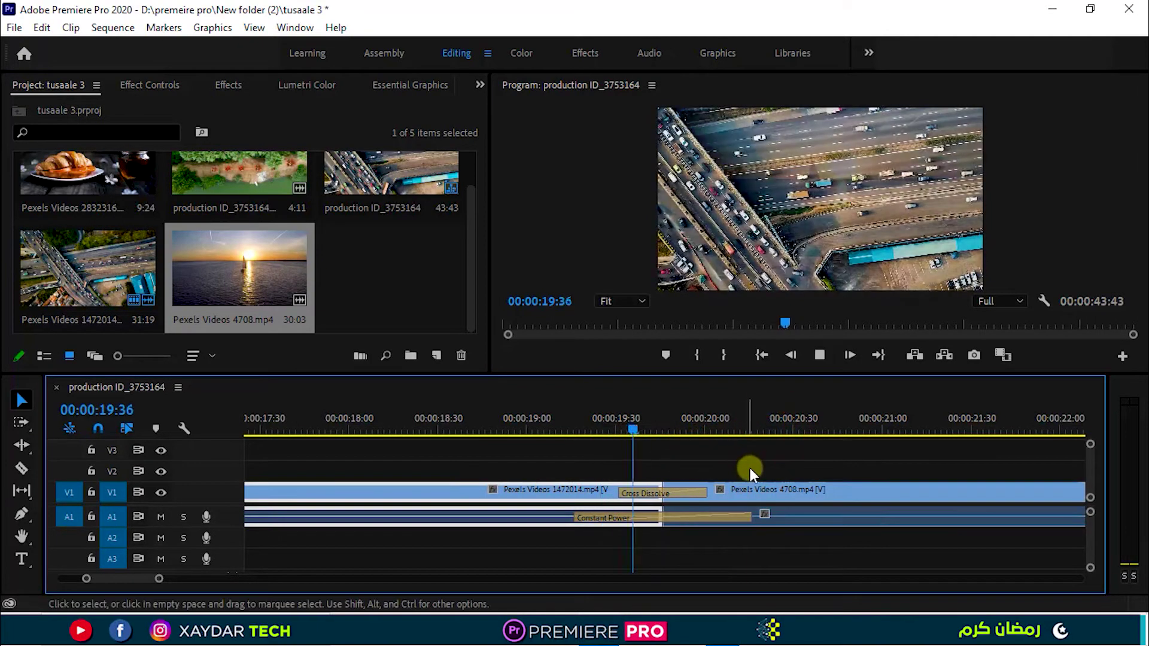
key(space)
drag(728, 431, 568, 441)
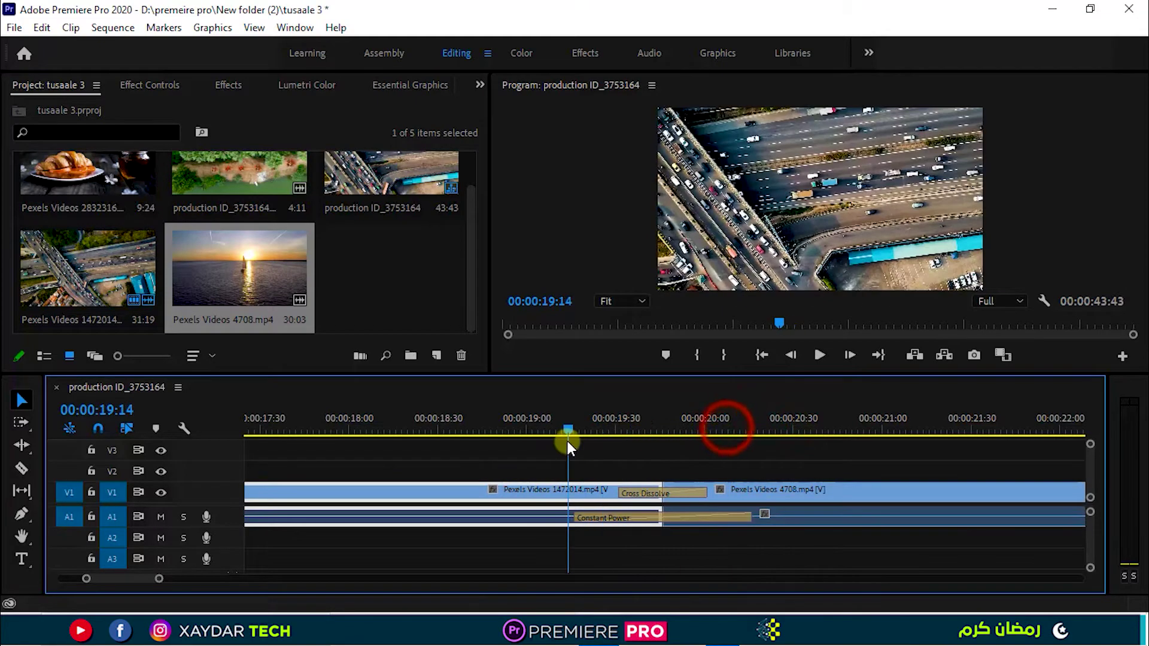
key(space)
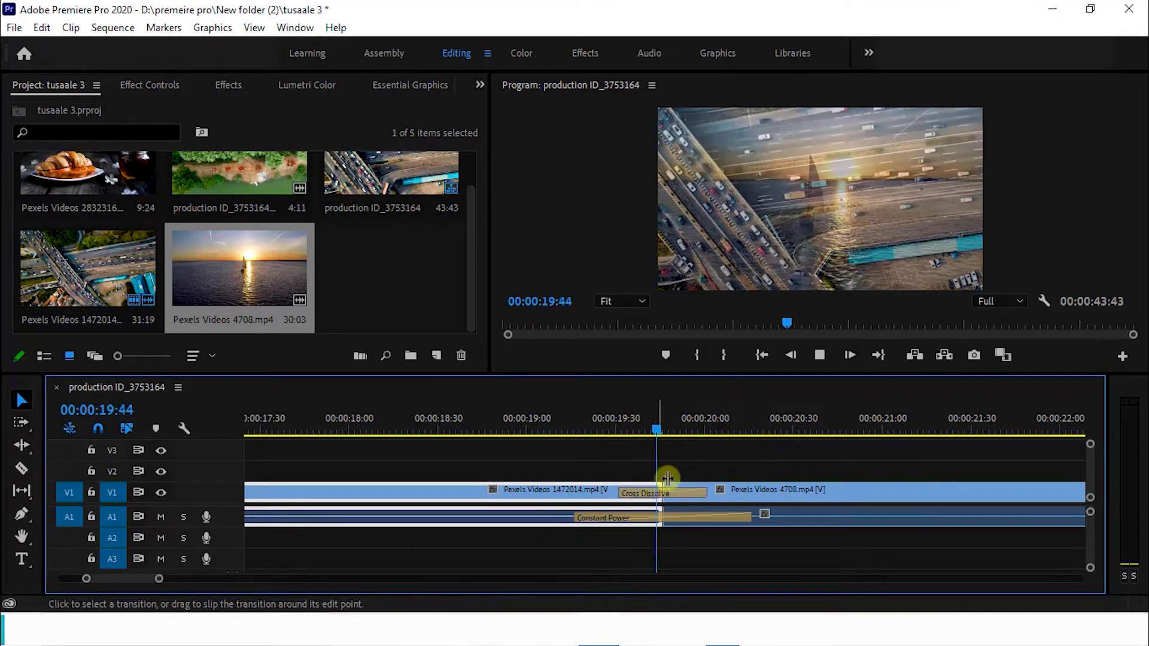
key(space)
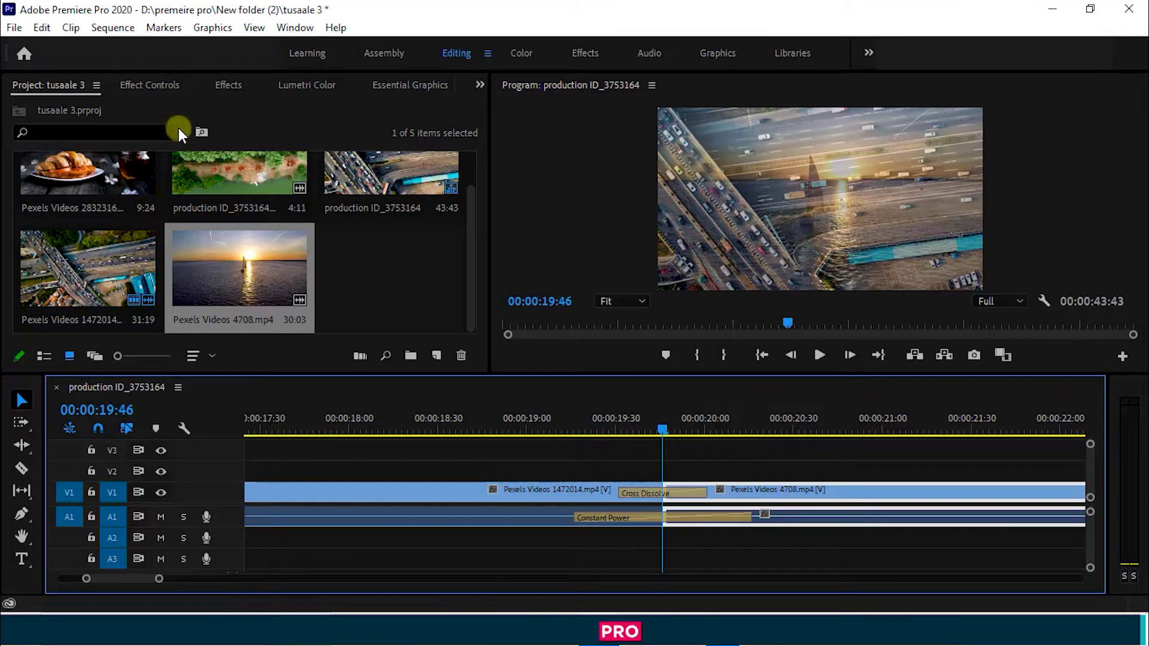
Step: Clear the Constant Power audio transition from the cut on track A1
click(658, 522)
drag(658, 516, 652, 515)
right_click(651, 516)
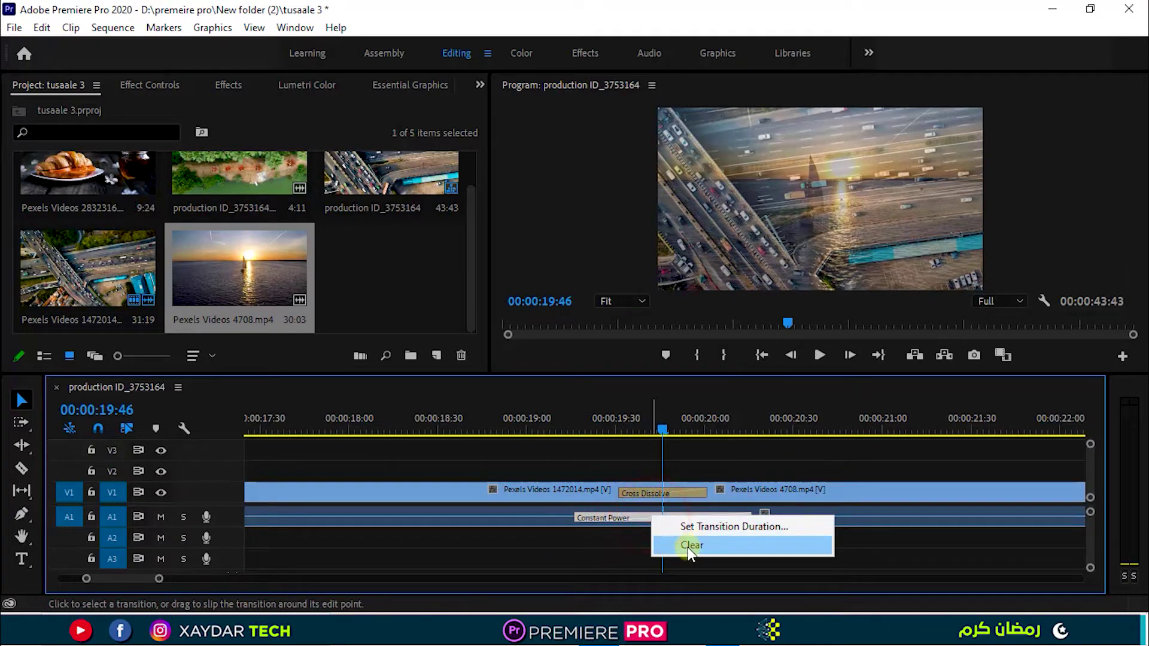
click(688, 546)
Step: Delete the Cross Dissolve from the cut on V1 and undo the deletion
mouse_move(663, 433)
mouse_down()
mouse_move(608, 442)
mouse_move(709, 442)
mouse_move(609, 452)
mouse_move(600, 466)
mouse_move(704, 441)
mouse_move(661, 453)
mouse_up()
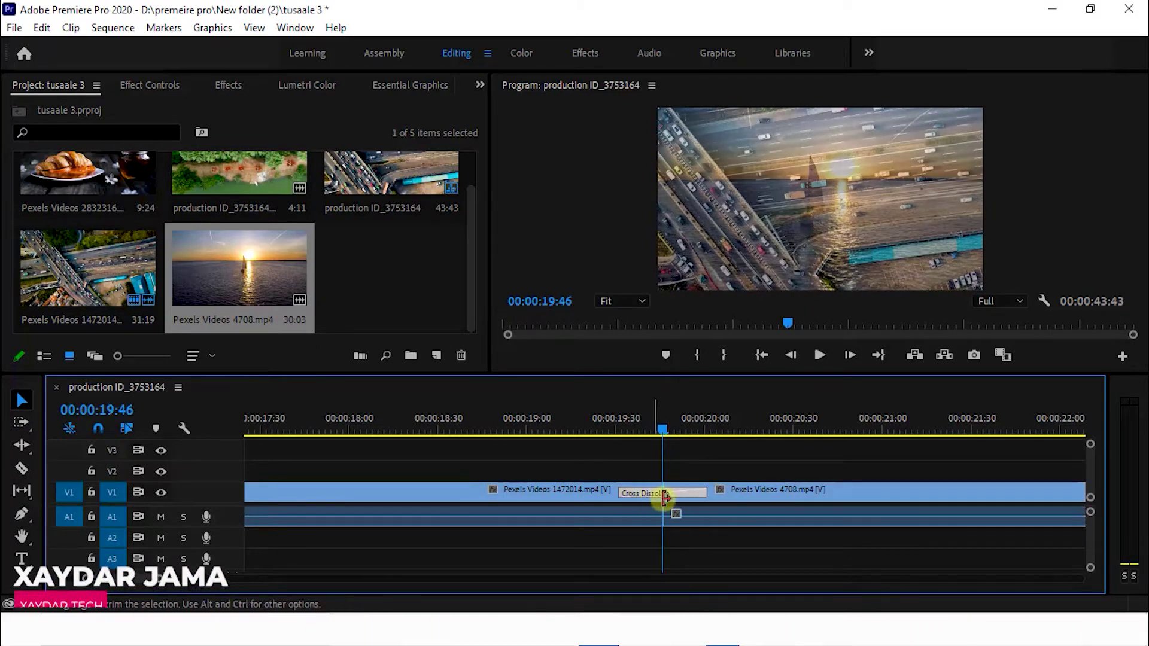
click(664, 495)
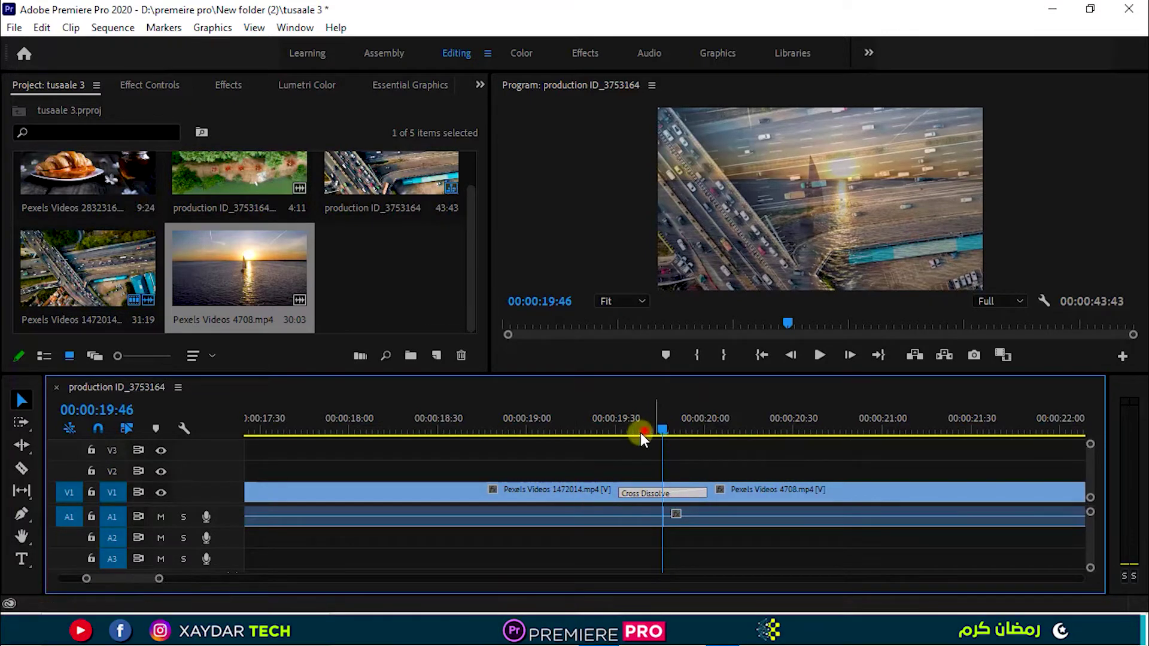
drag(616, 430, 611, 460)
click(643, 494)
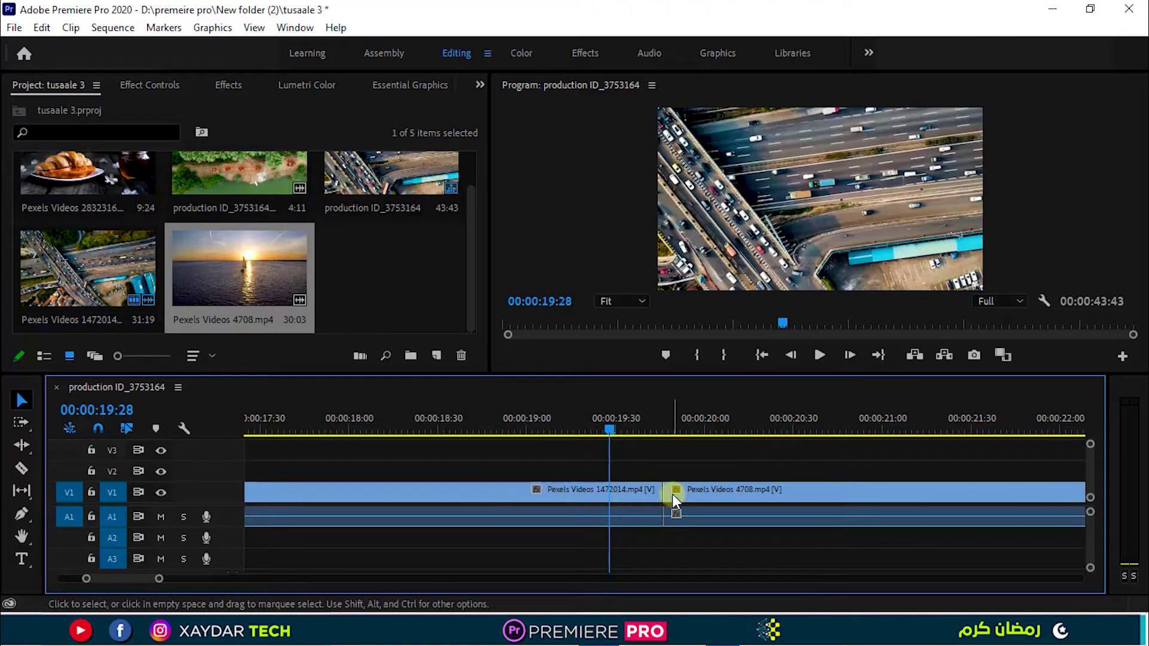
key(Delete)
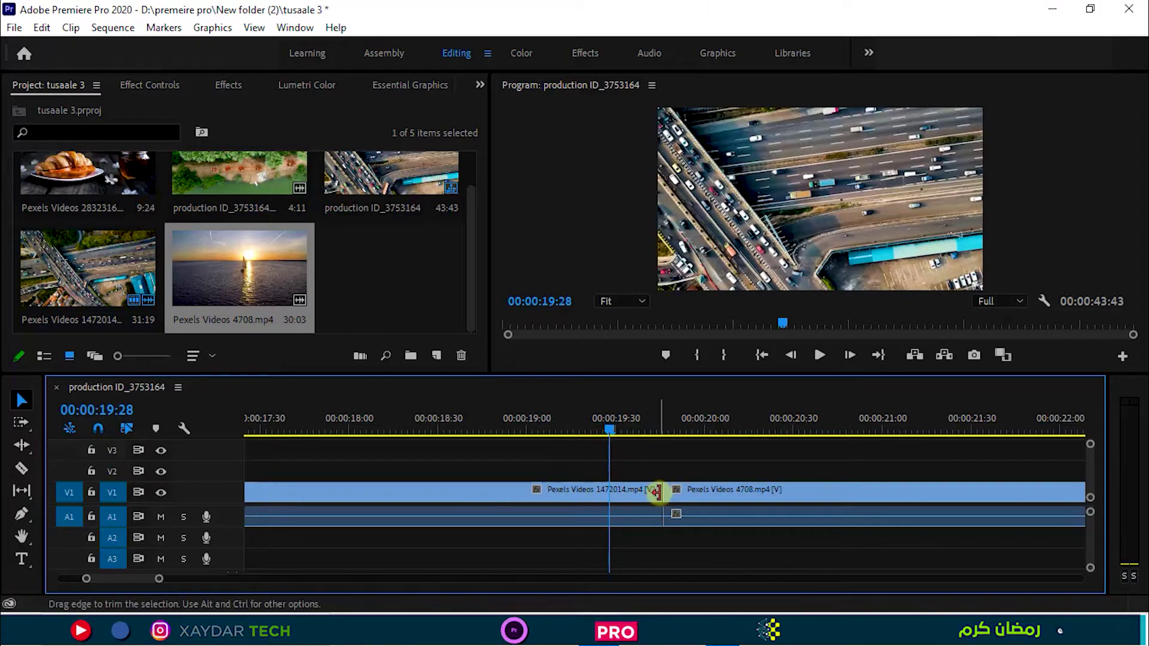
key(ctrl+z)
Step: Clear the Cross Dissolve video transition from the cut on track V1
click(647, 492)
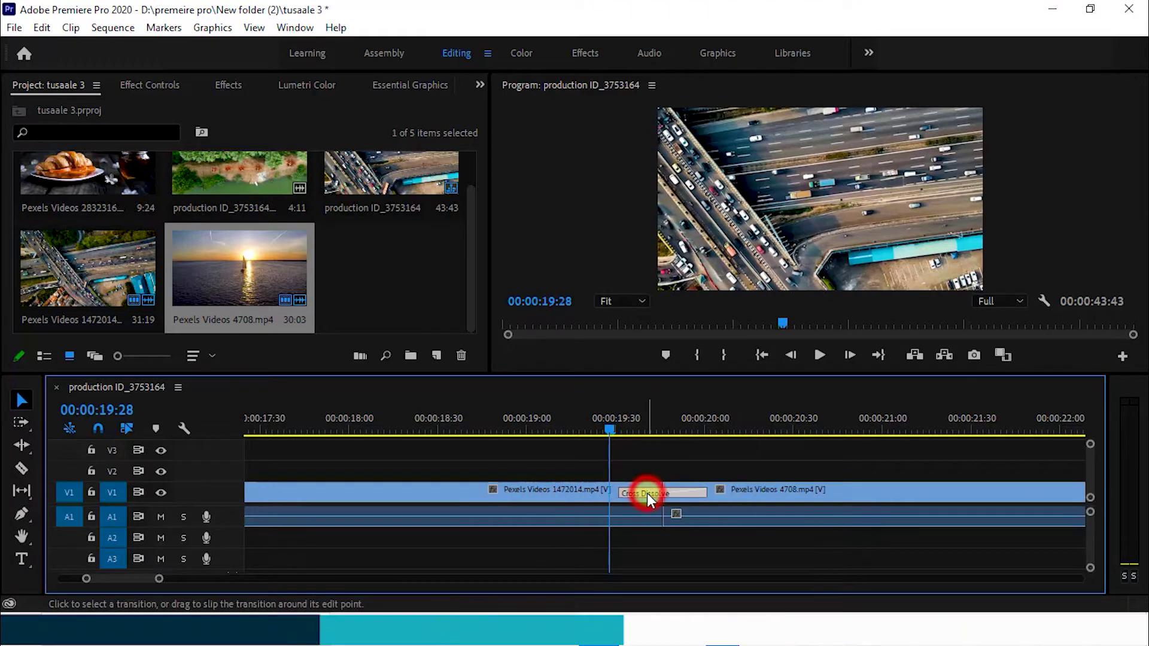
right_click(648, 492)
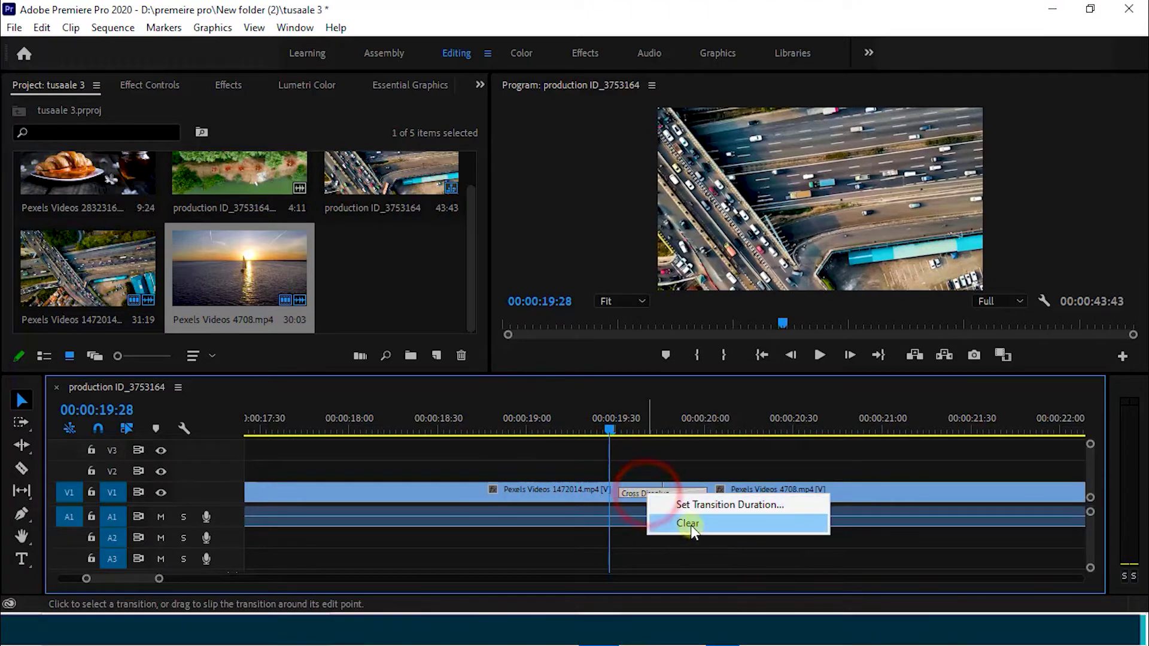
click(694, 528)
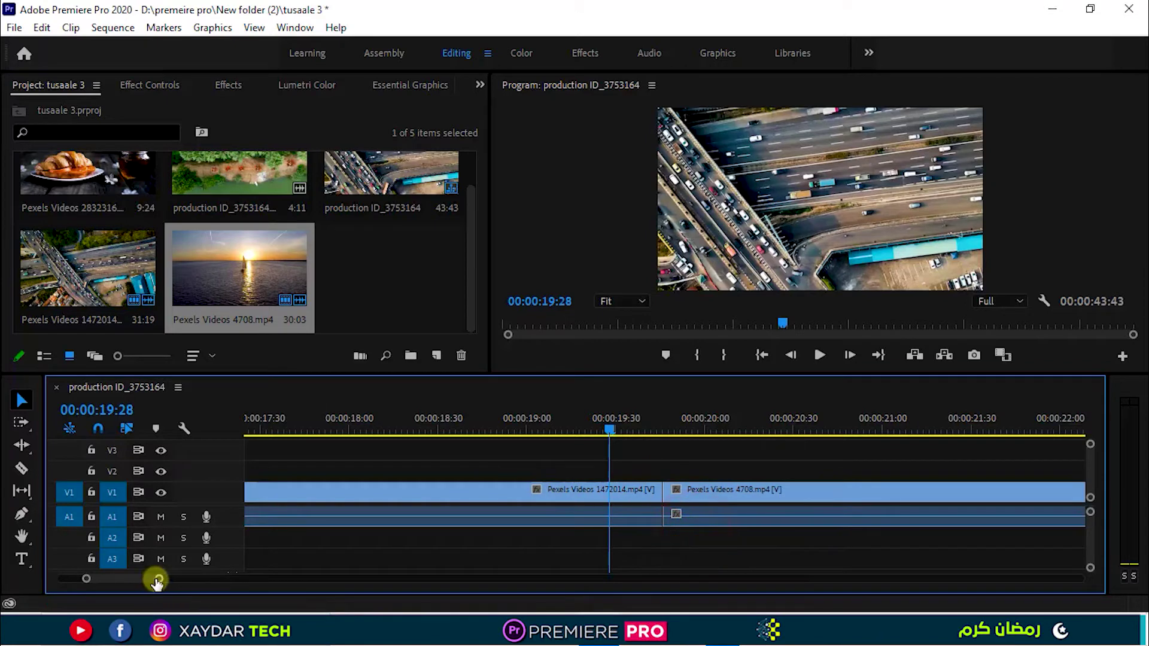
Step: Find Cross Dissolve among the Dissolve video transitions and apply it to the cut between the two clips
key(shift+1)
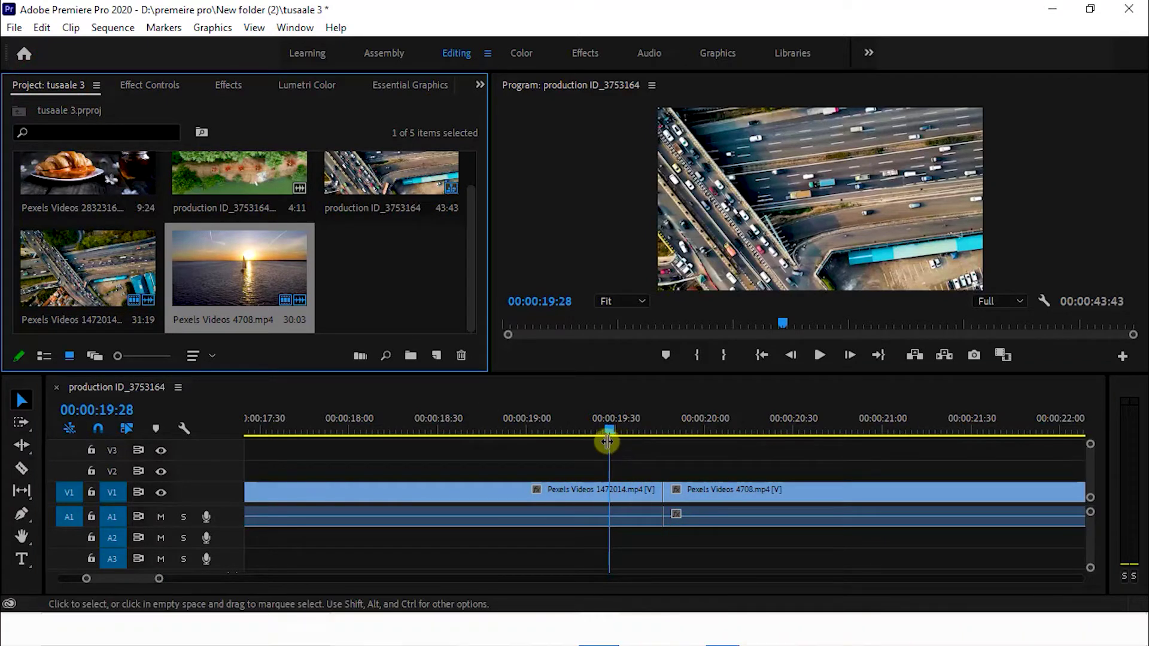
click(231, 86)
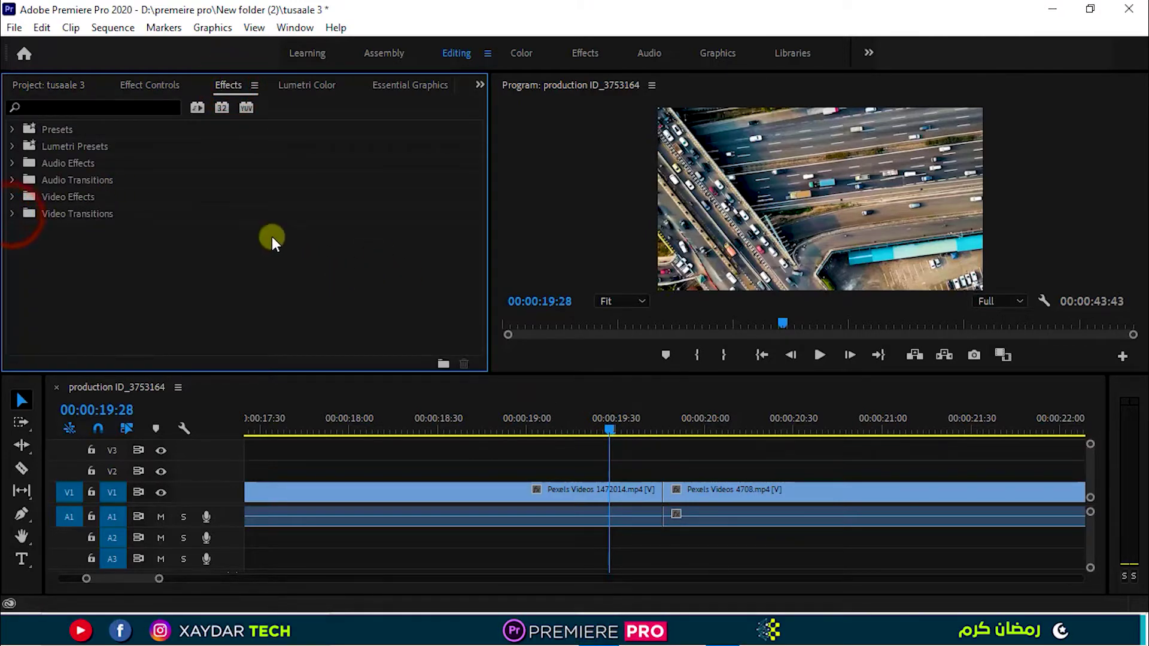
click(14, 214)
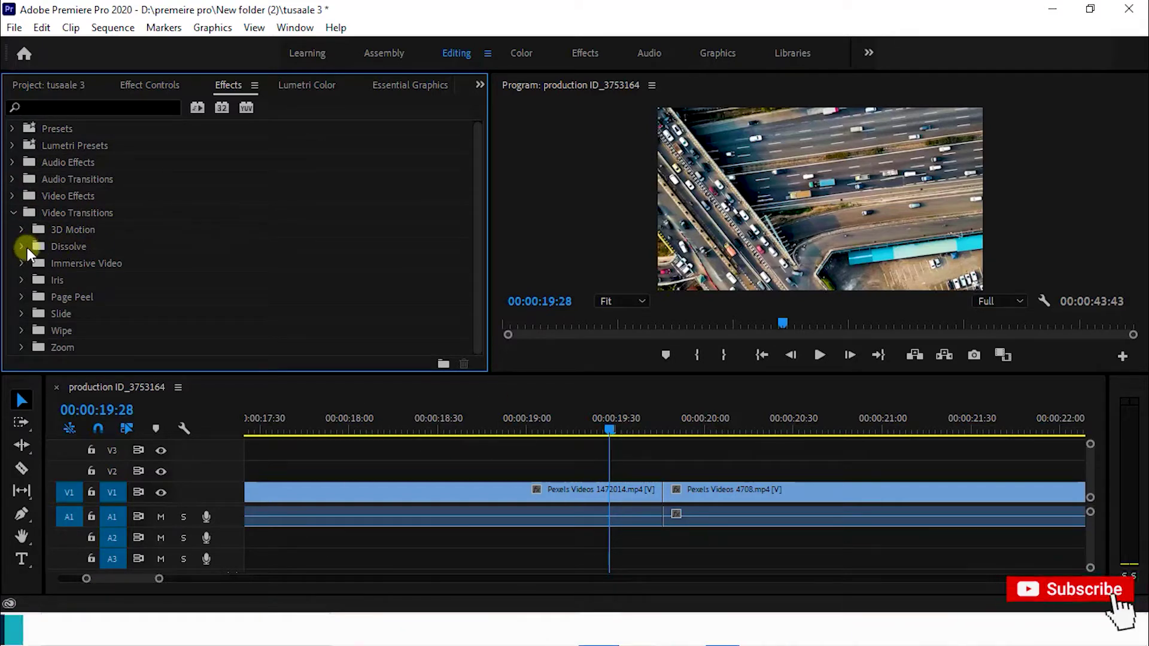
click(21, 245)
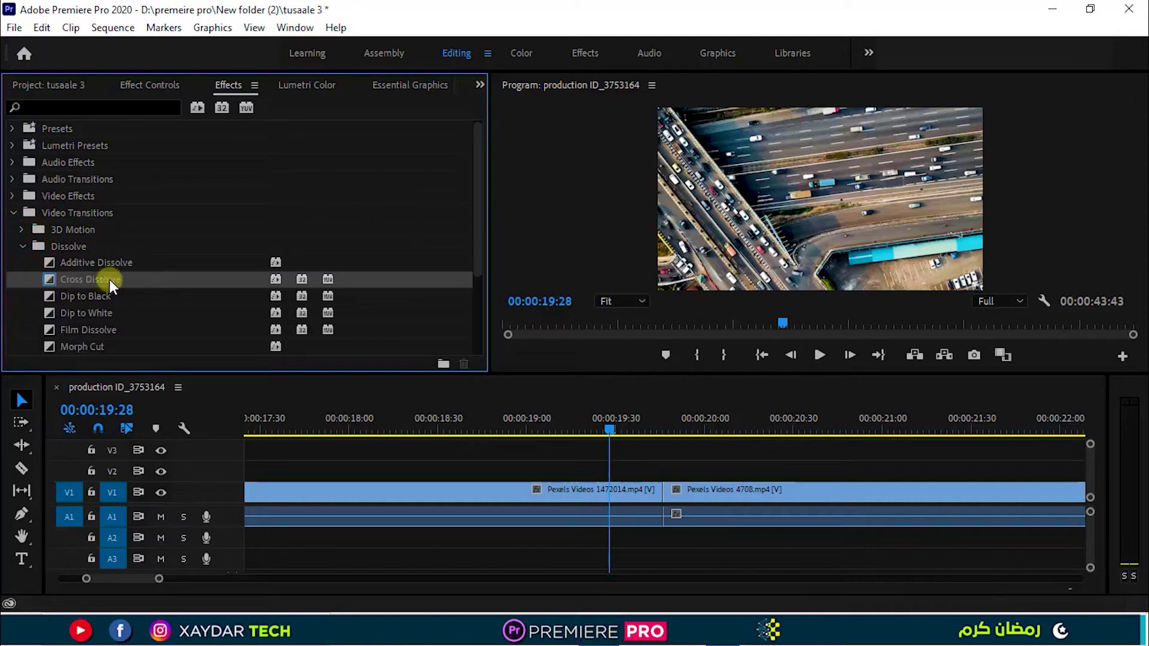
drag(81, 280, 665, 494)
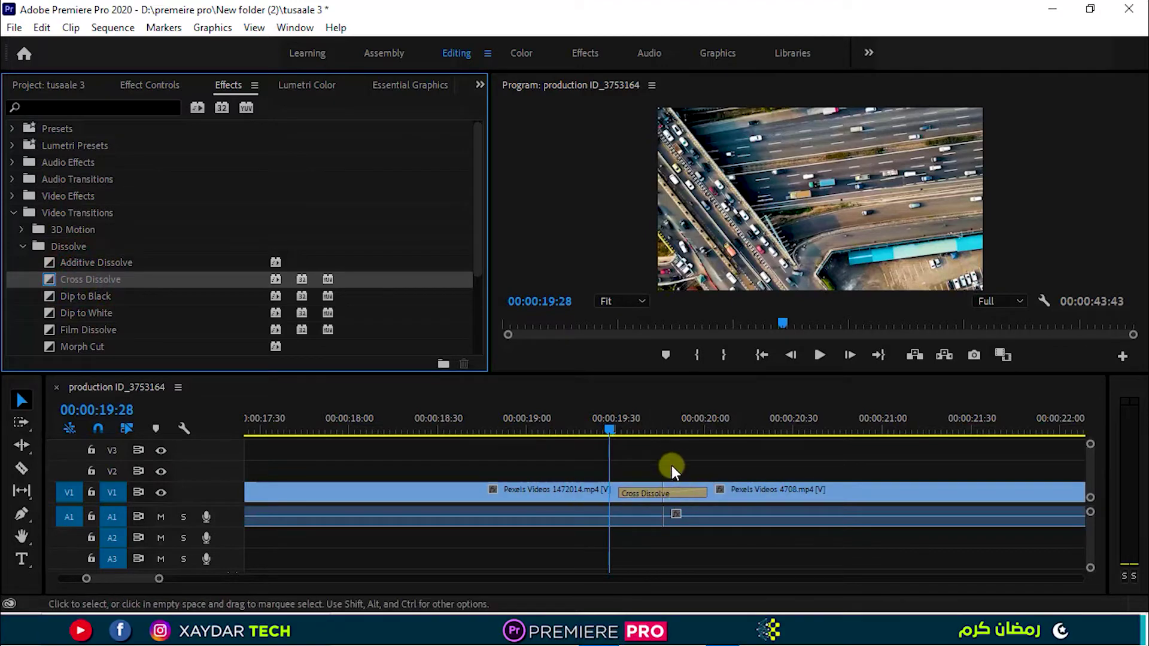
Step: Scrub through the Cross Dissolve to preview it and delete it from the cut
click(668, 462)
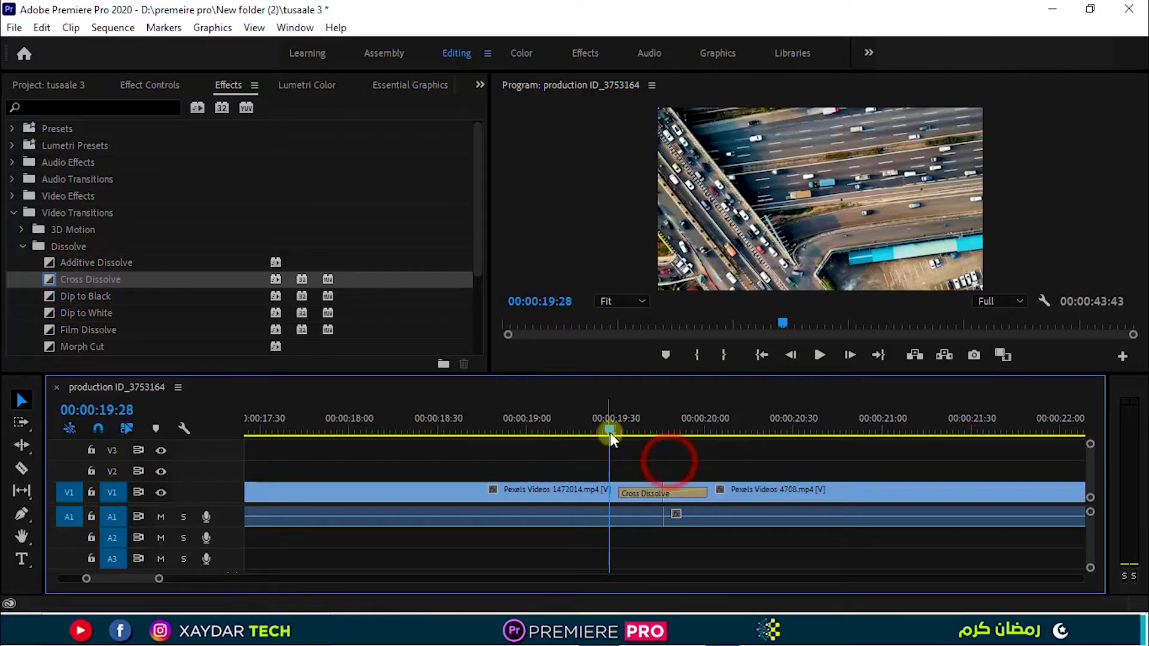
drag(609, 433, 678, 434)
click(668, 493)
key(Delete)
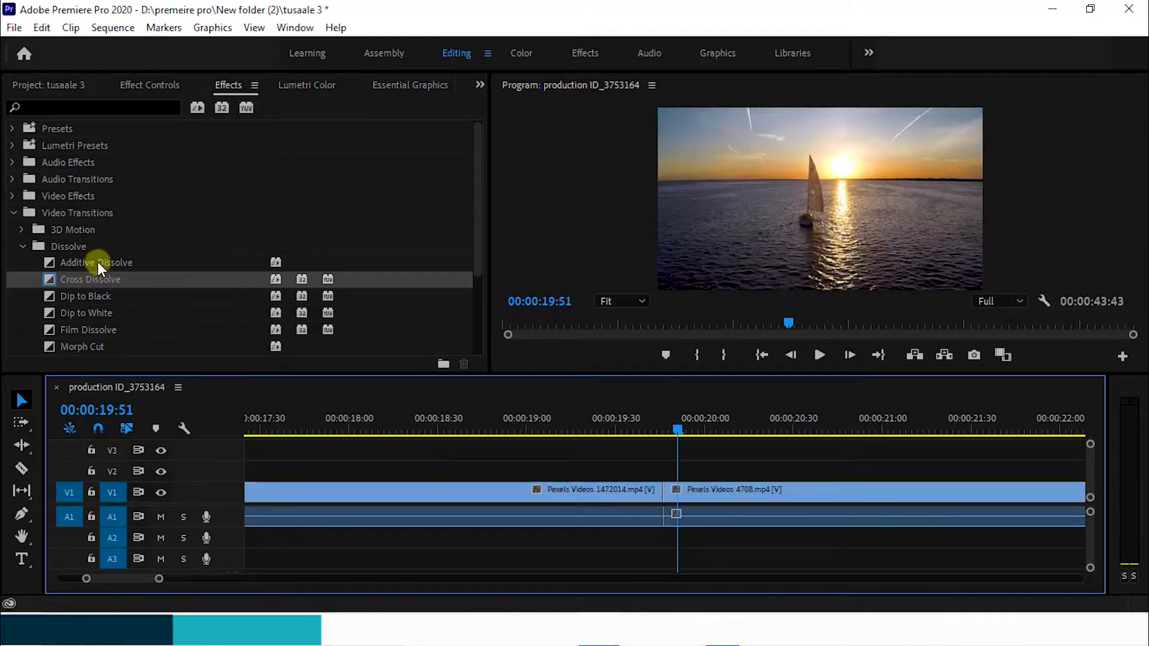
Step: Try the Additive Dissolve transition on the cut between the two clips and remove it after scrubbing through it
drag(91, 262, 666, 495)
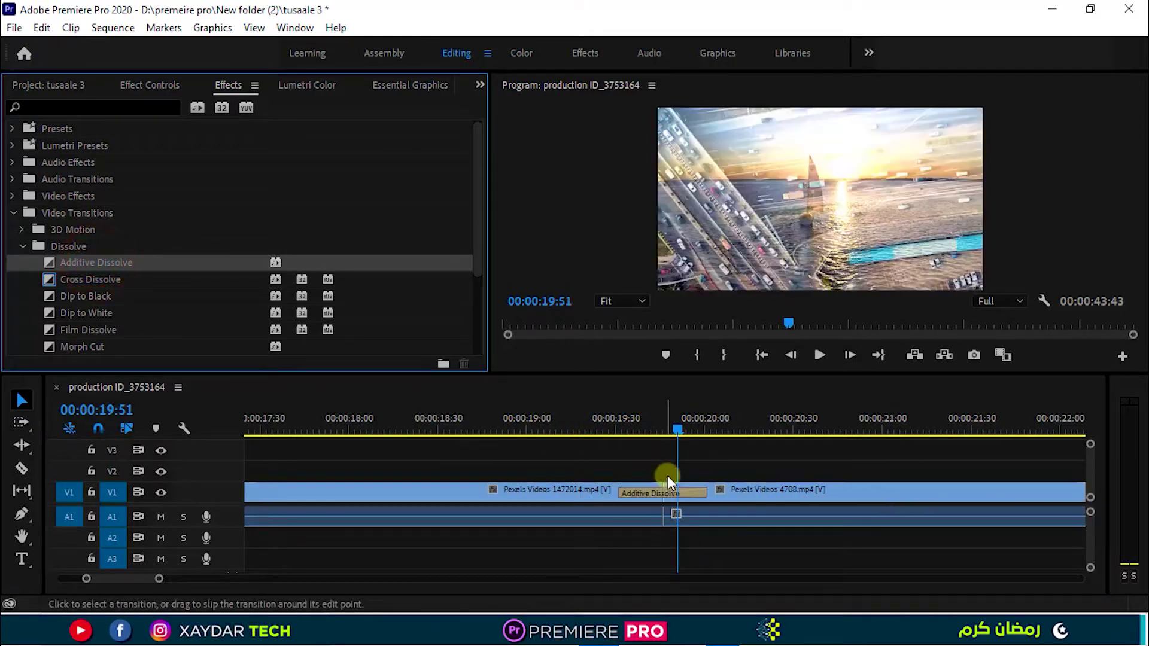
drag(679, 425, 652, 503)
click(661, 495)
key(Delete)
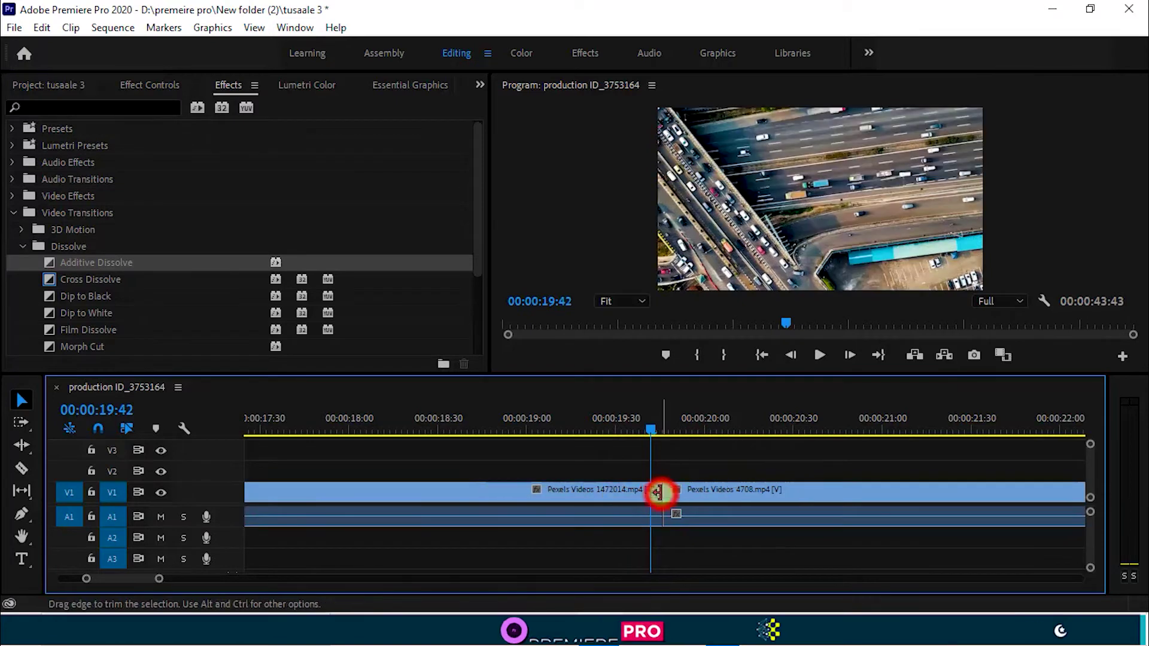
Step: Apply the Slide video transition to the cut between the two clips and scrub through it to preview it
click(23, 246)
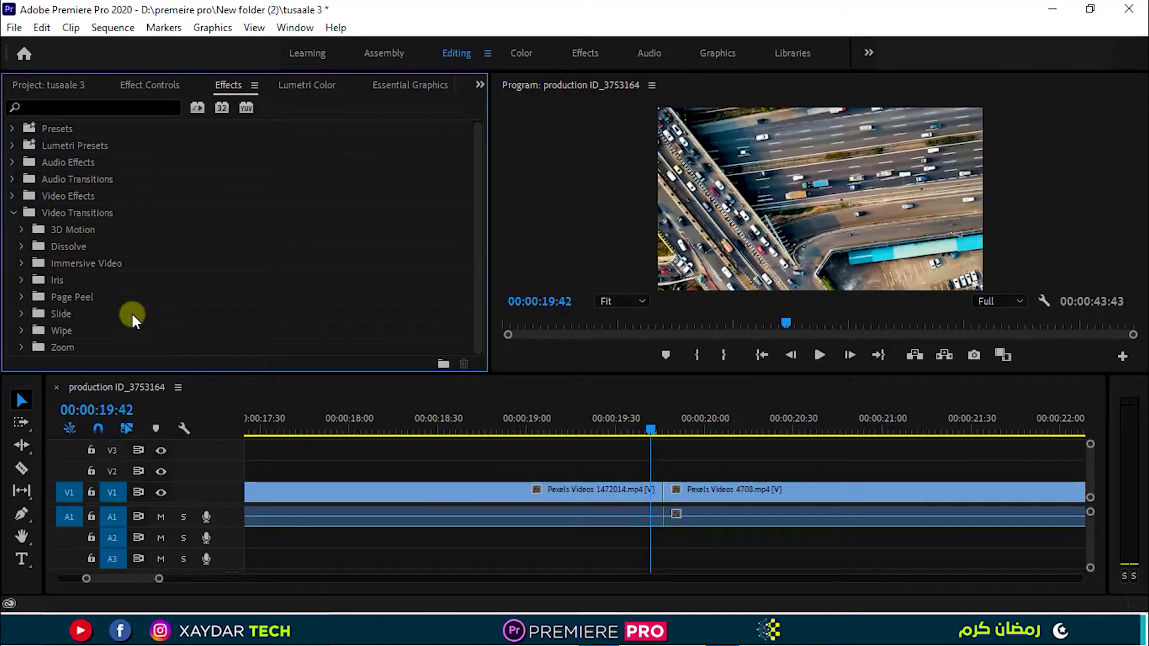
click(21, 314)
scroll(91, 327, down, 2)
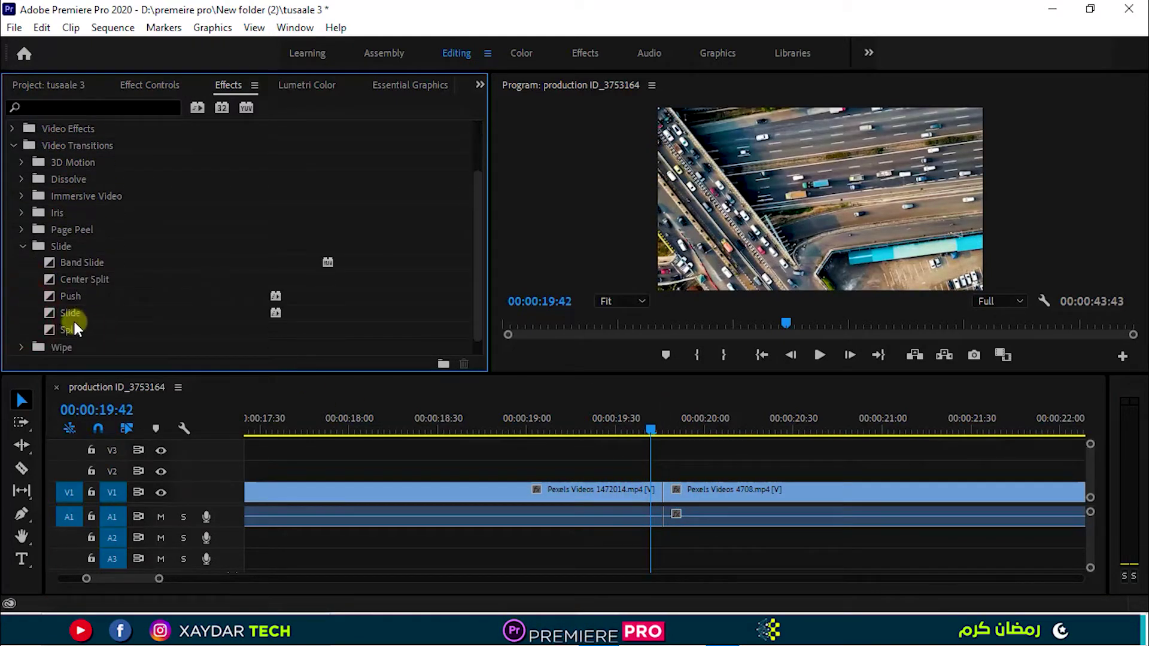
drag(77, 311, 662, 496)
drag(649, 430, 653, 473)
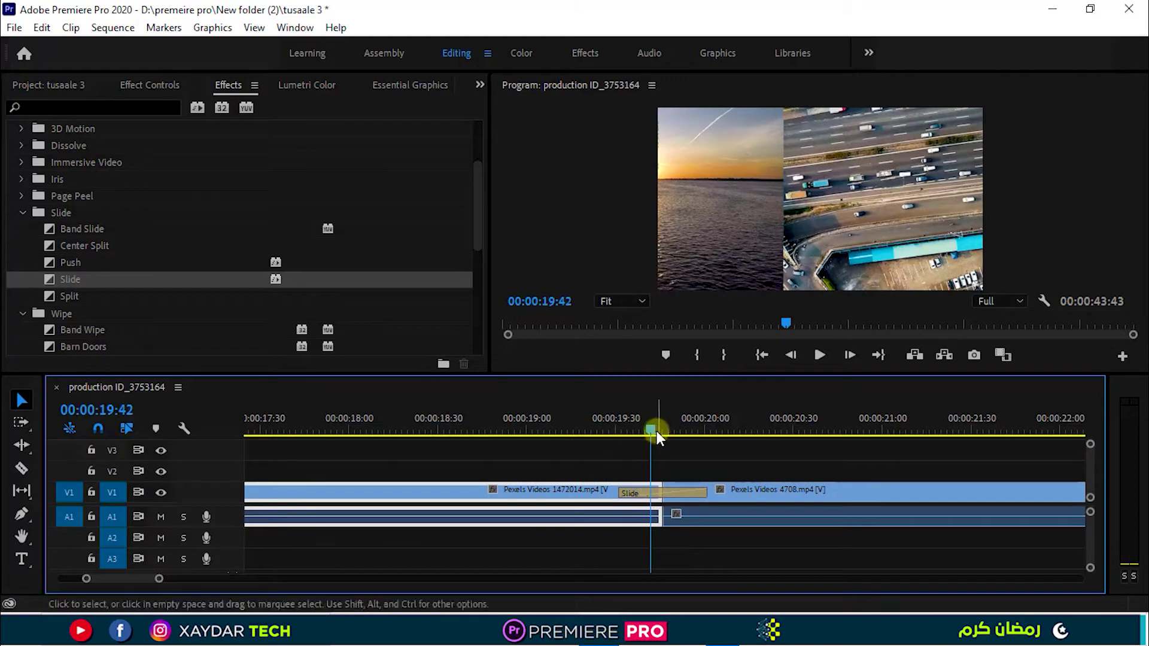
Step: Scrub through the Slide transition, select it and examine its settings in Effect Controls
drag(656, 431, 653, 466)
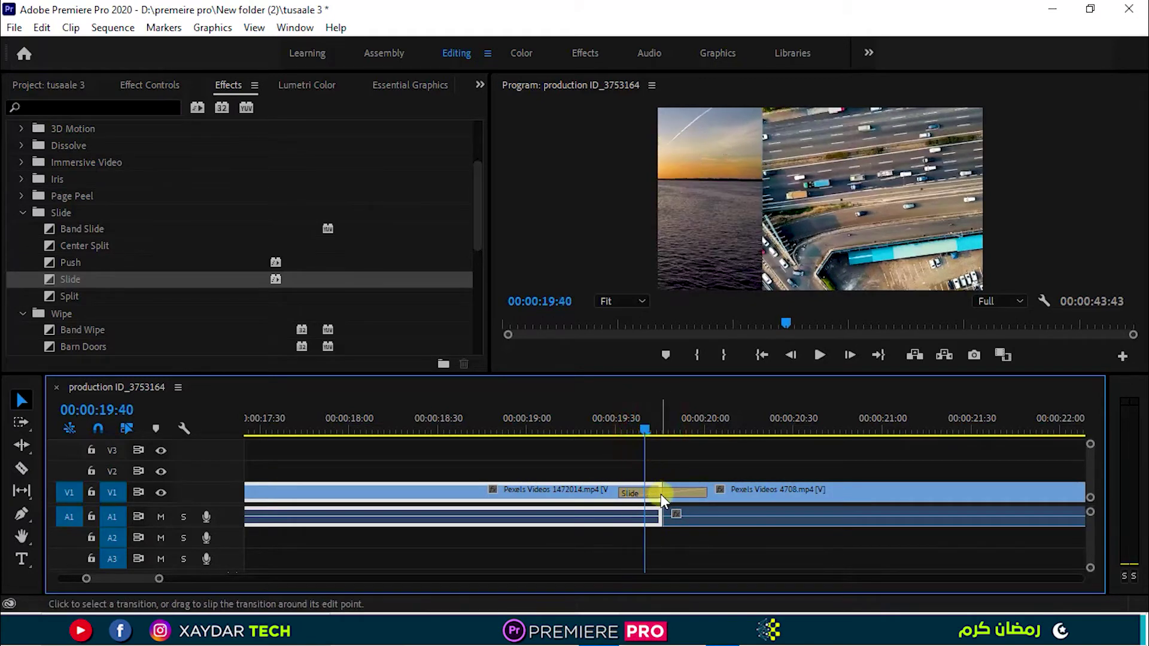
click(660, 495)
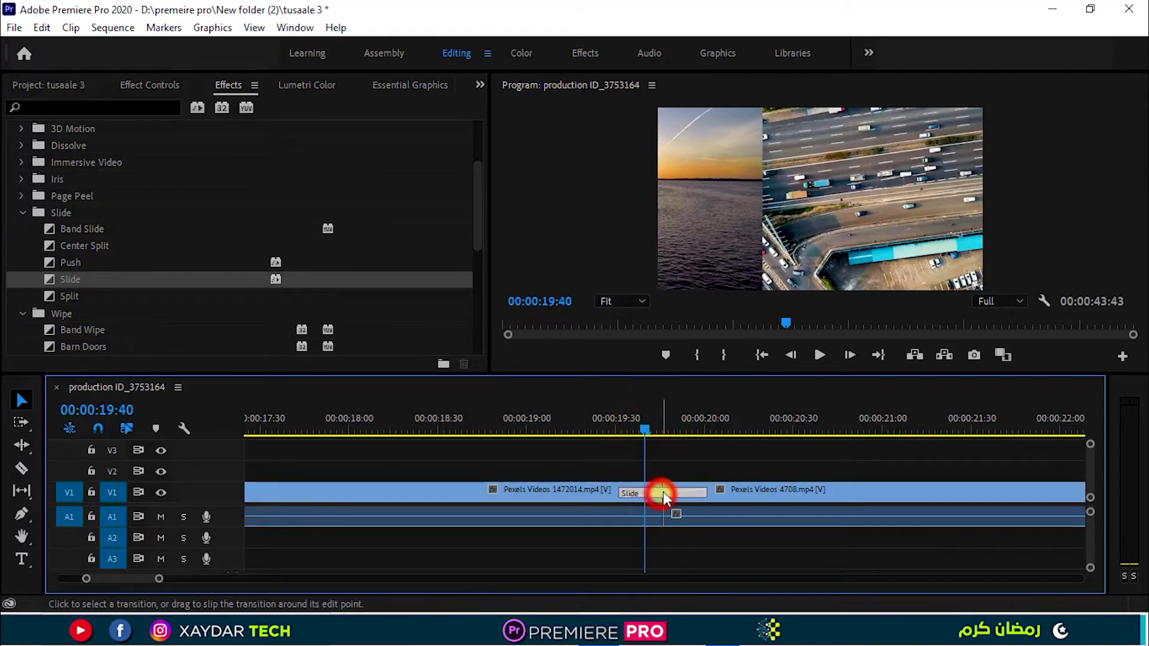
click(154, 87)
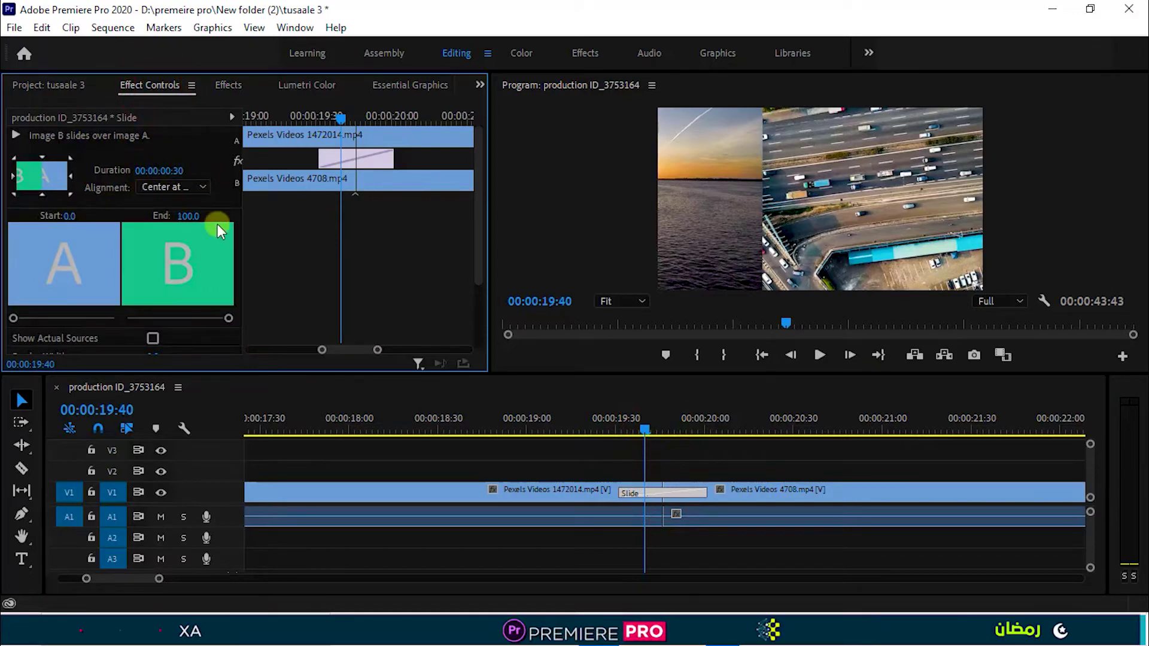
scroll(106, 246, down, 3)
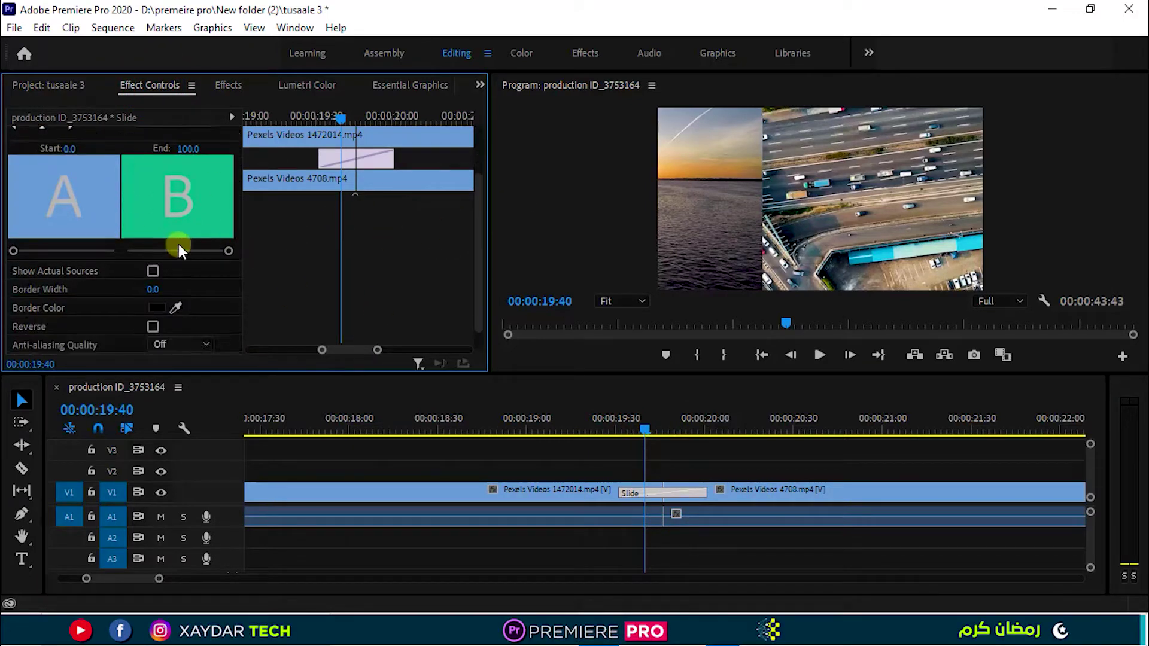
scroll(65, 233, up, 3)
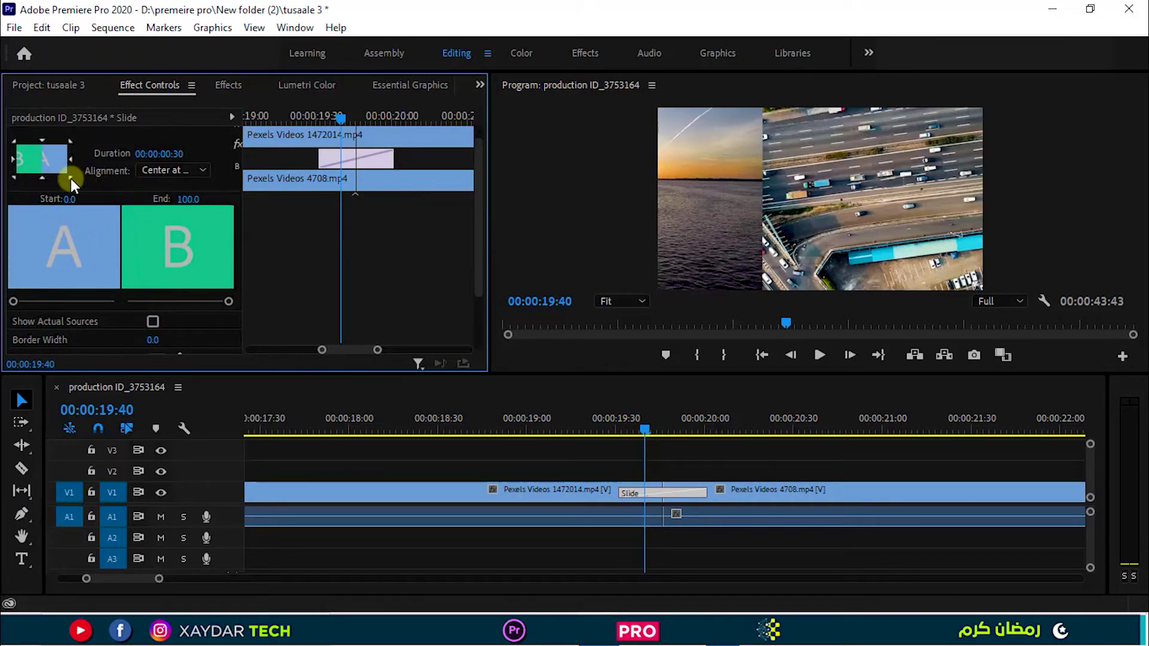
scroll(71, 179, up, 1)
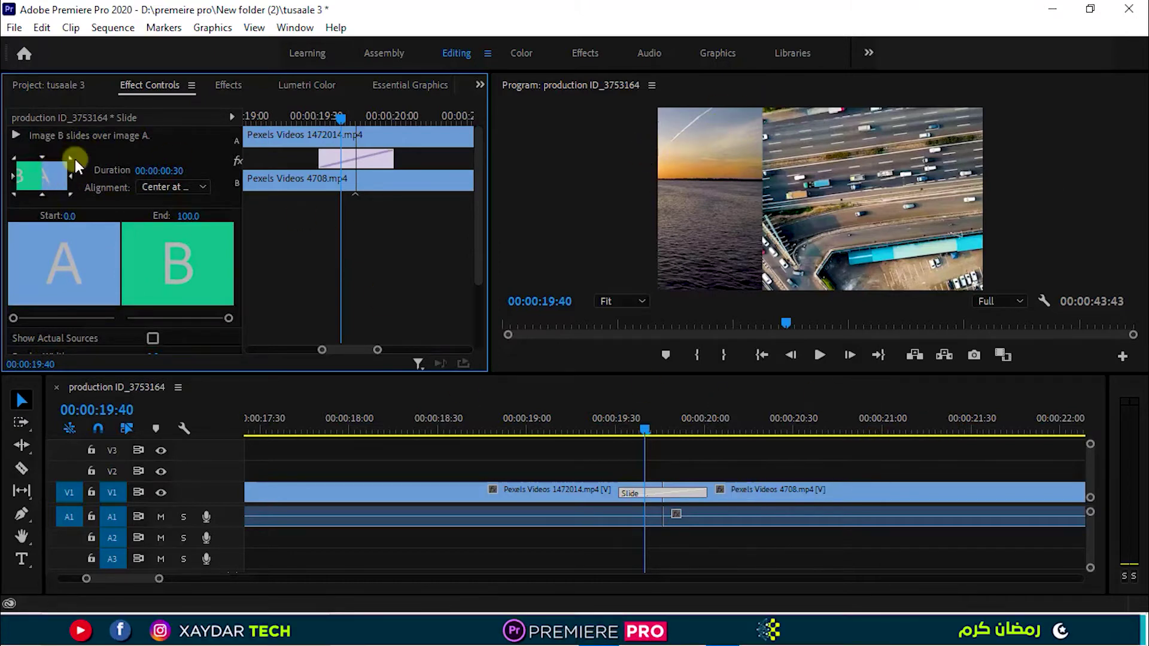
Step: Try the Slide transition coming in from the frame's upper-left corner and from its bottom edge, scrubbing through each direction
click(15, 157)
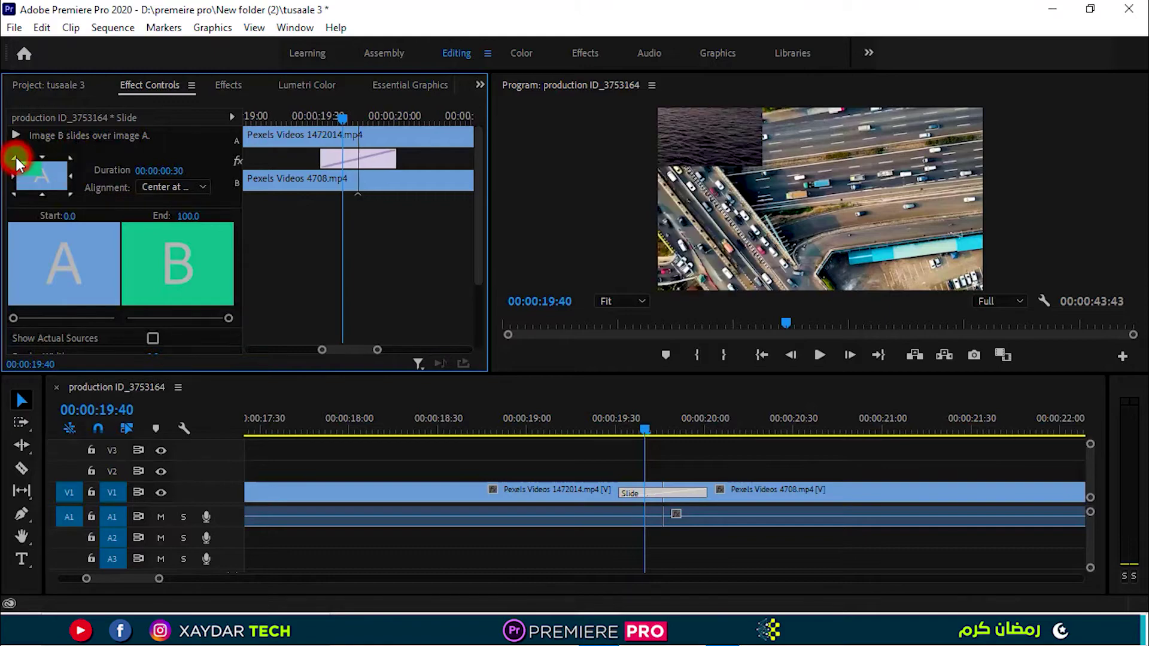
mouse_move(656, 431)
mouse_down()
mouse_move(680, 429)
mouse_move(638, 428)
mouse_move(650, 428)
mouse_up()
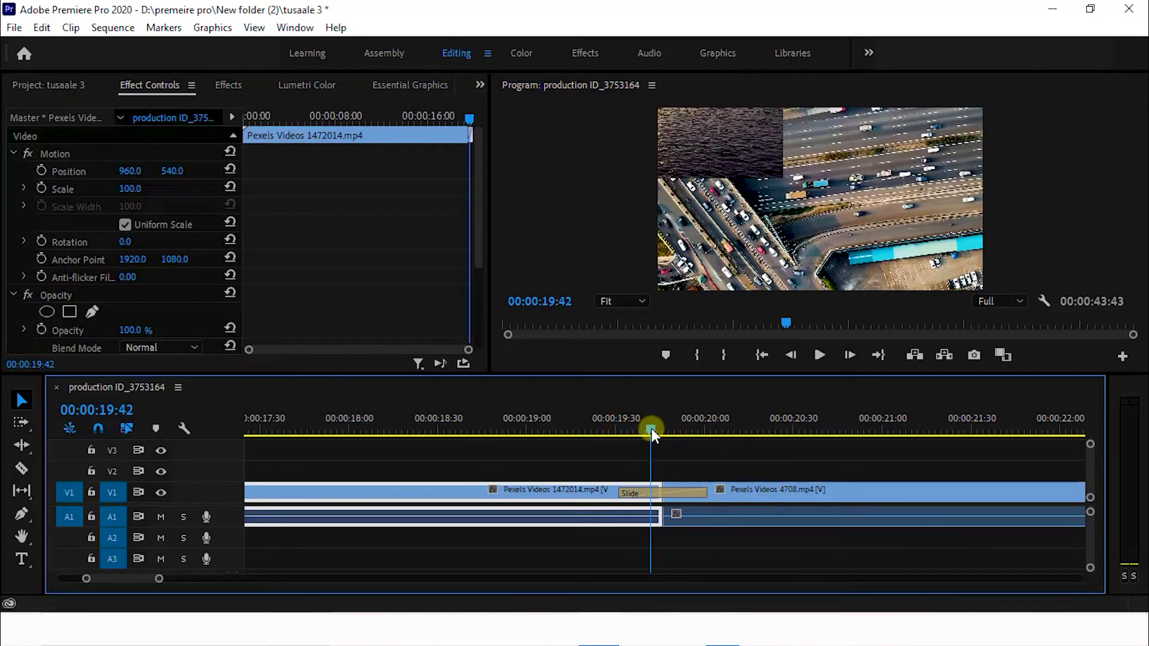
click(660, 489)
click(40, 195)
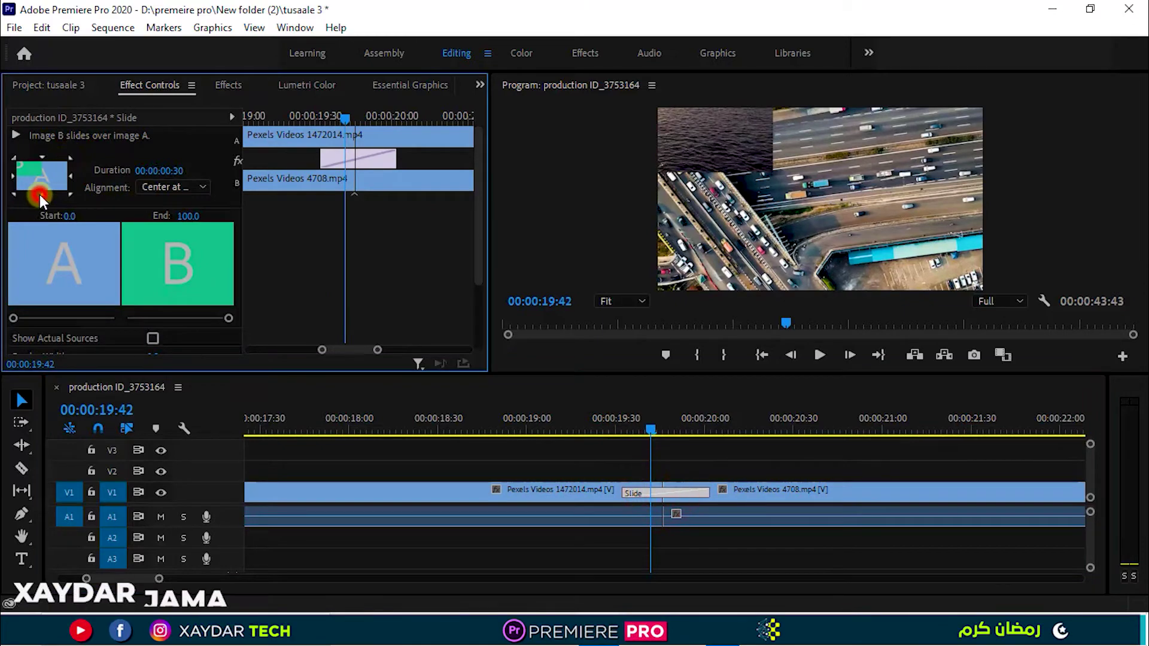
drag(654, 425, 668, 456)
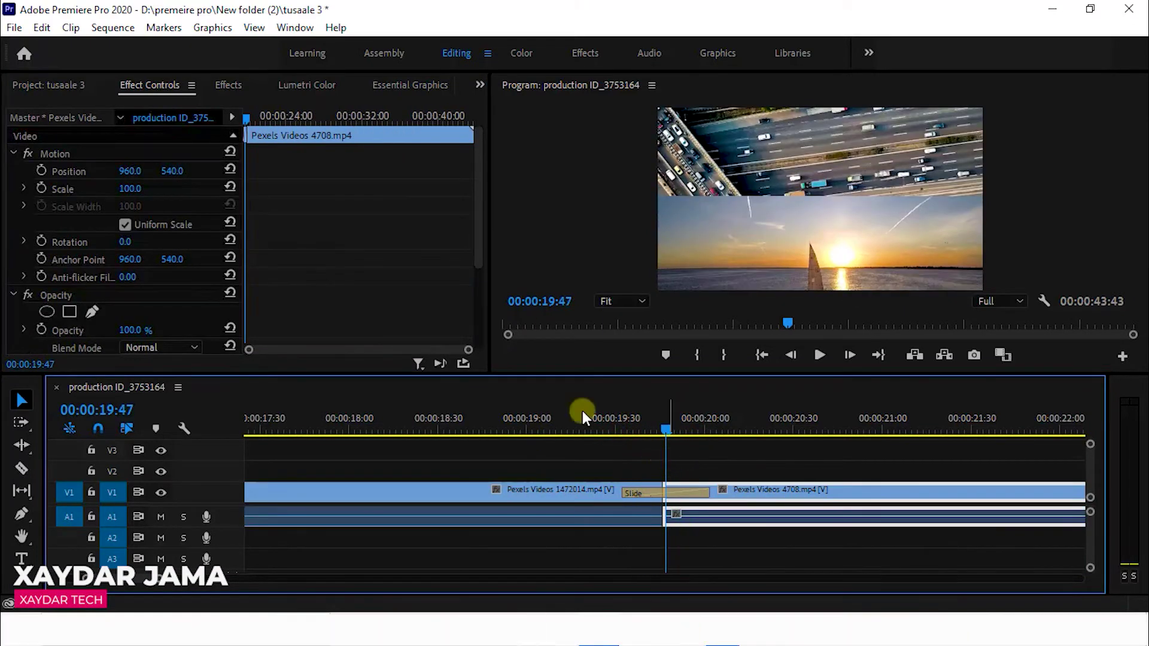
Step: Set the Slide transition to come in from the frame's right edge and scrub through it
click(692, 495)
click(73, 177)
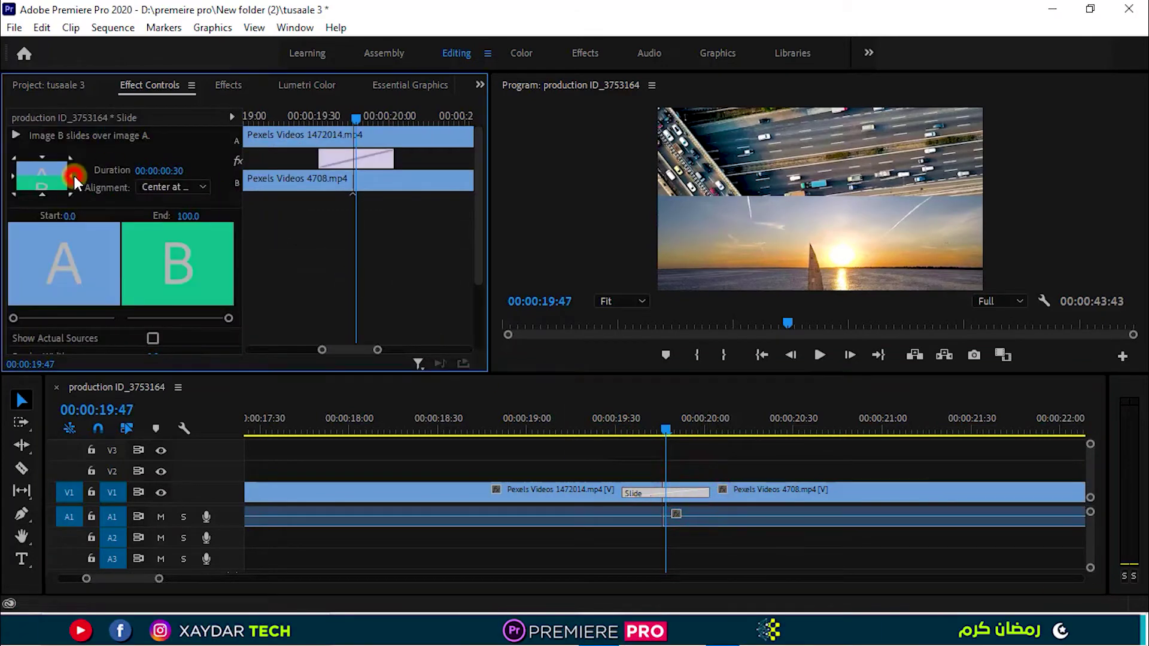
drag(667, 432, 639, 438)
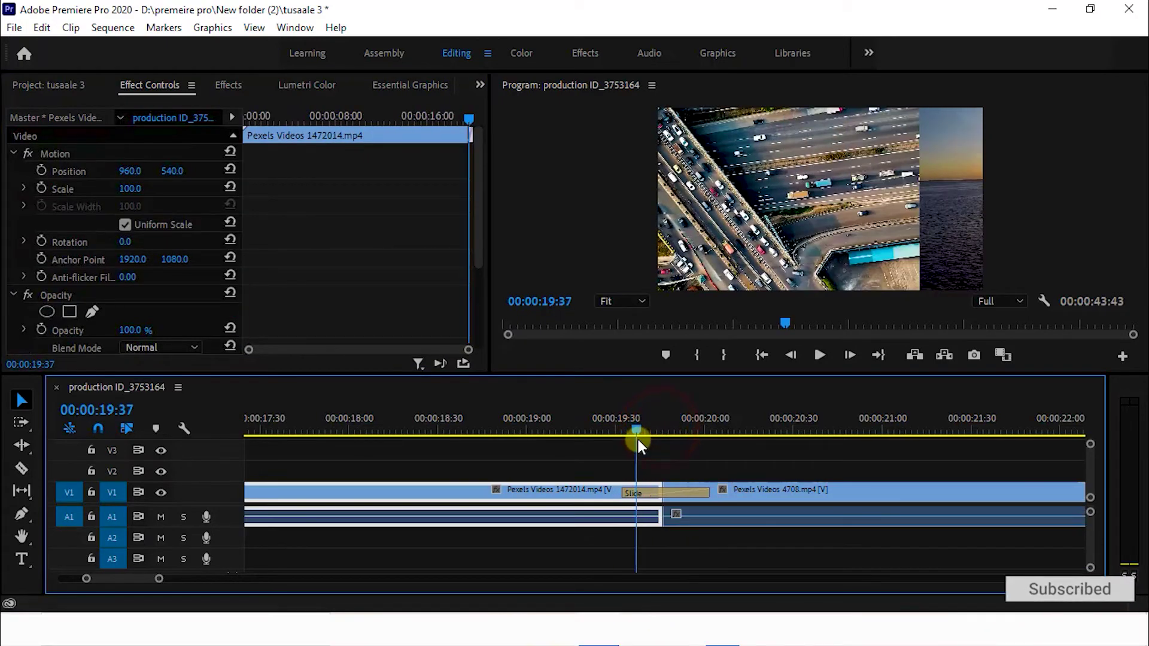
Step: Delete the Slide transition and reapply it over the end of the first clip so it ends at the cut
click(666, 494)
key(Delete)
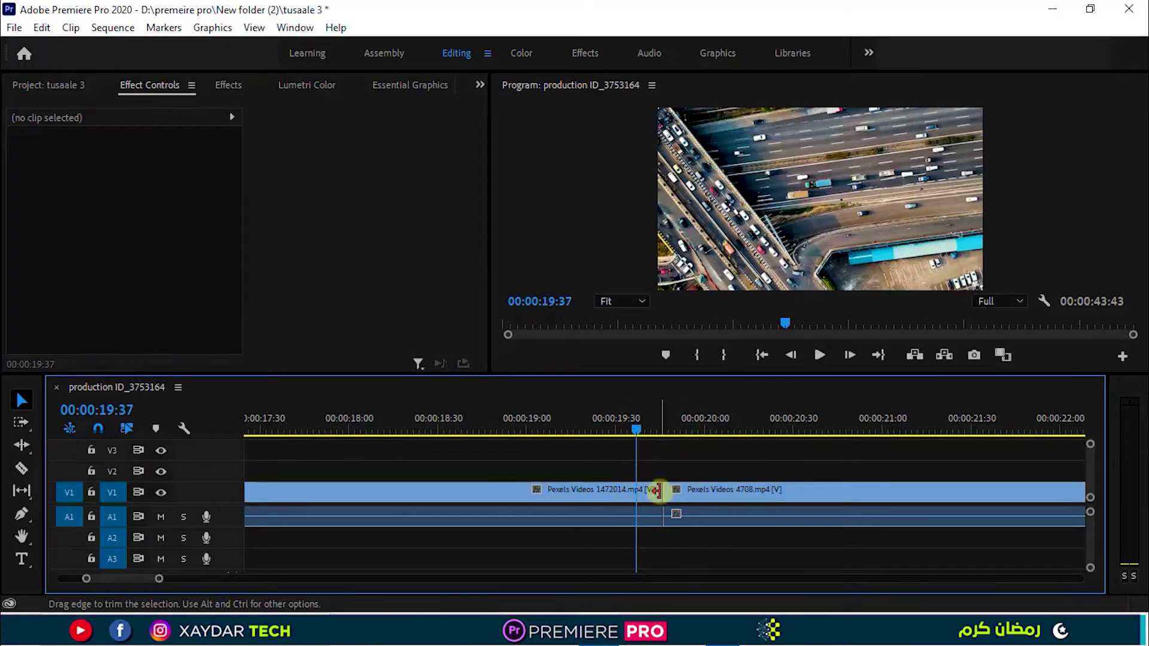
click(661, 493)
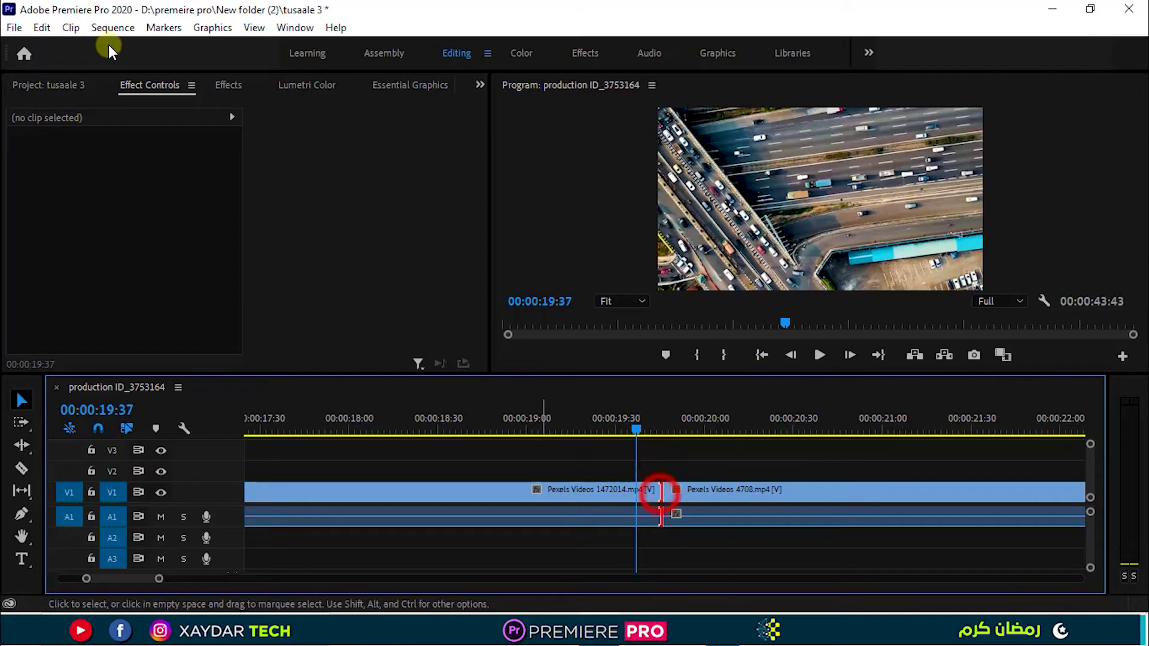
click(231, 87)
drag(76, 279, 599, 489)
drag(666, 503, 647, 492)
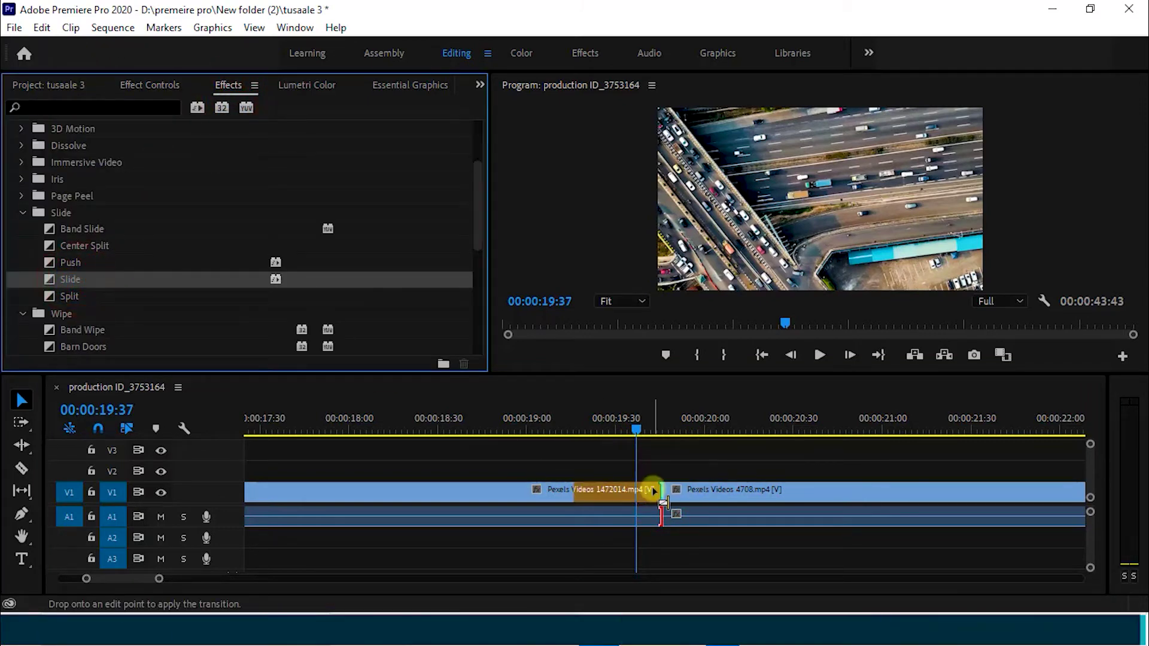
Step: Scrub through the reapplied Slide transition and change its alignment to Center at Cut
drag(639, 428, 678, 467)
click(653, 482)
key(Down)
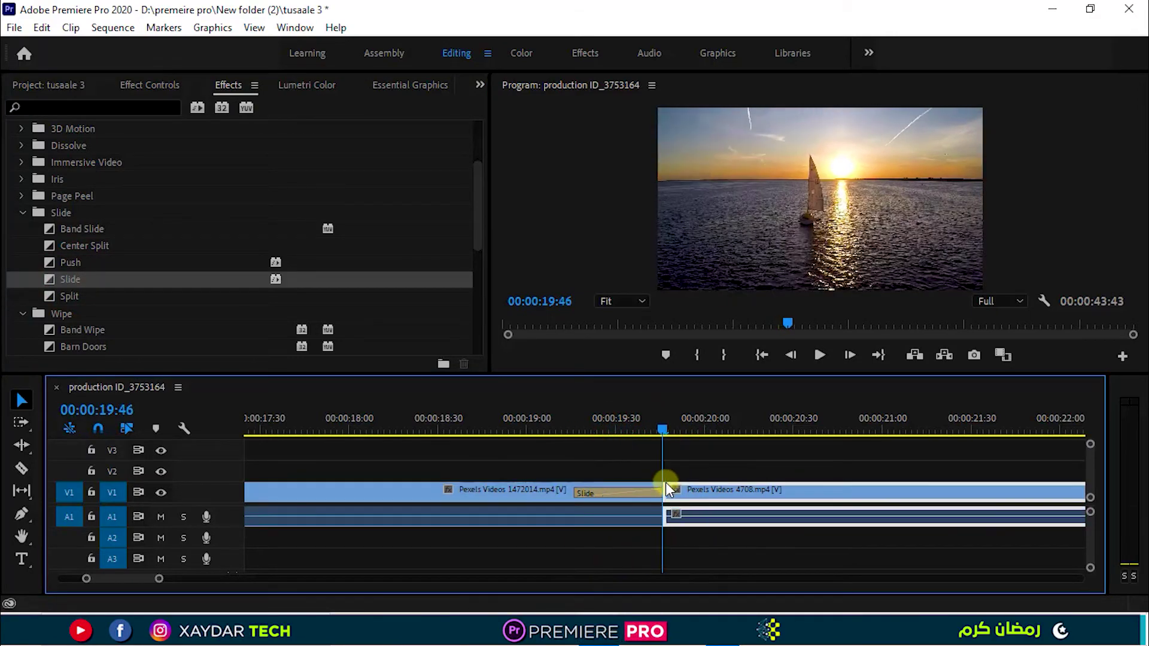
click(615, 493)
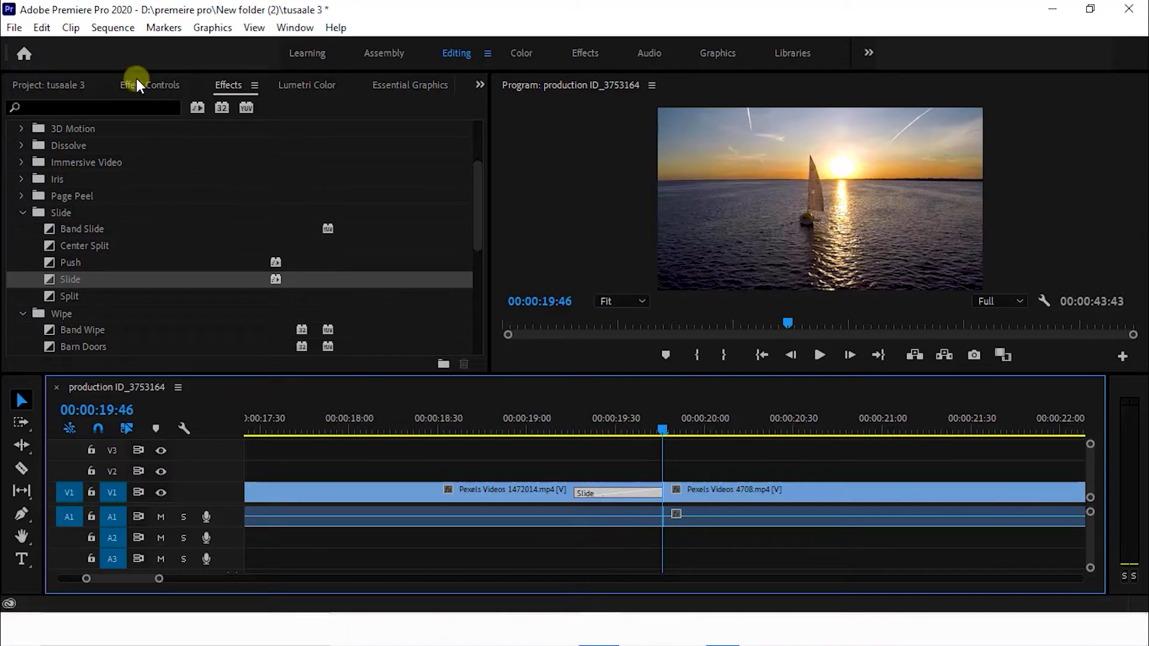
click(138, 83)
click(175, 187)
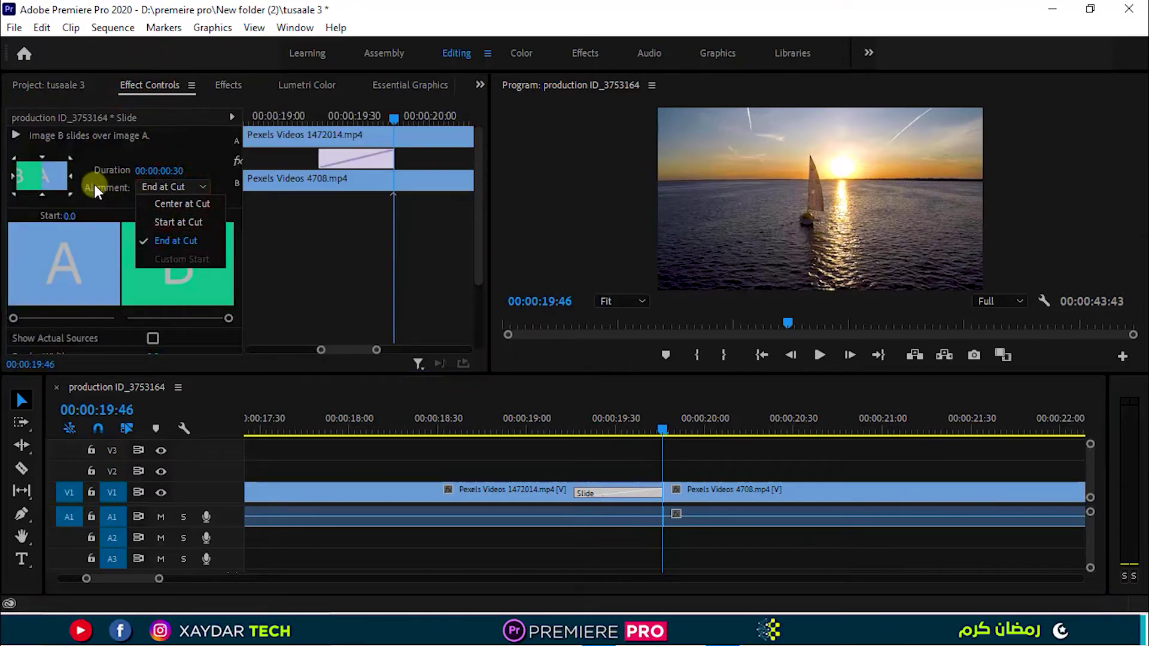
click(177, 205)
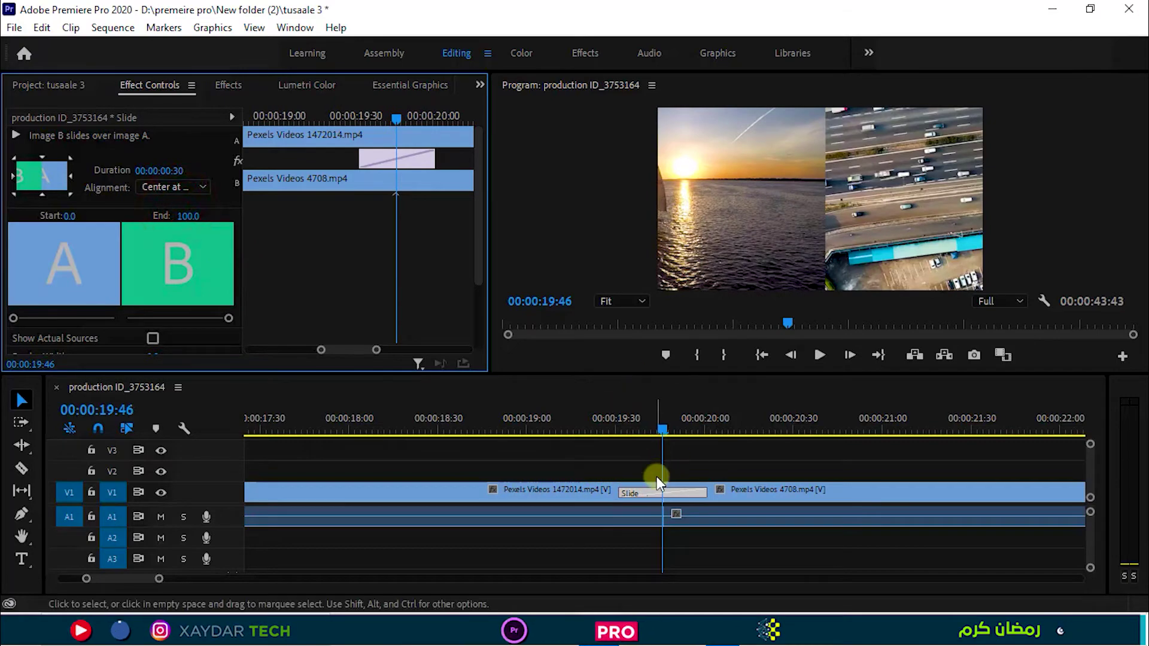
Step: Preview the centered Slide transition by scrubbing through it and delete it from the cut
click(659, 428)
drag(649, 436, 699, 432)
click(660, 429)
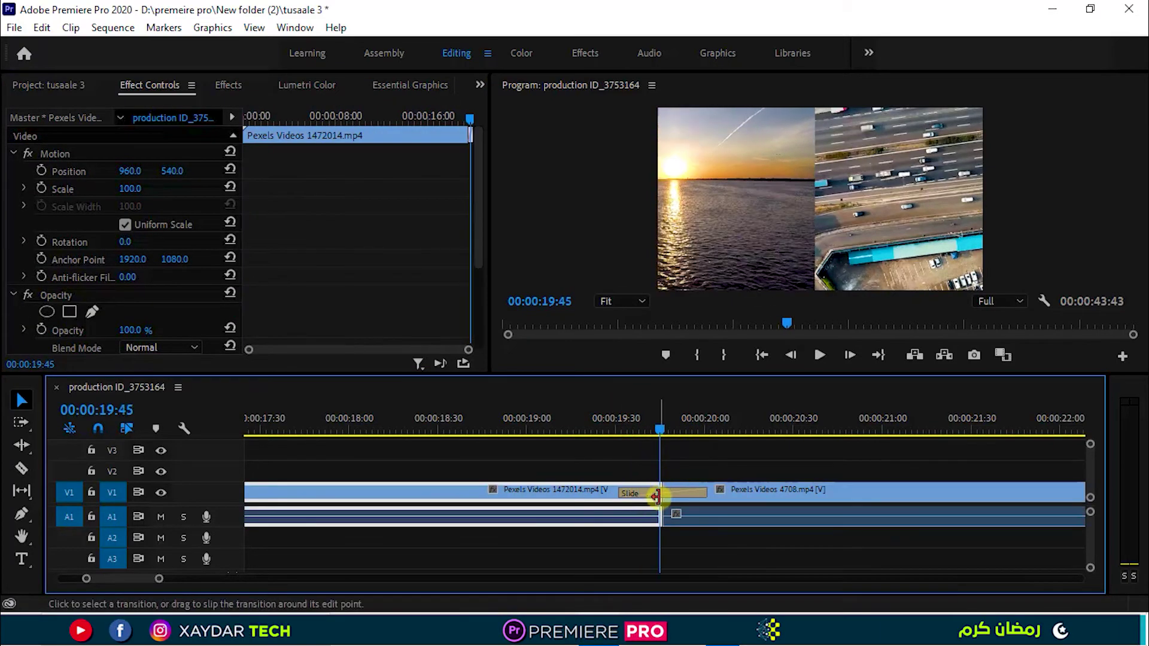
click(661, 492)
key(Delete)
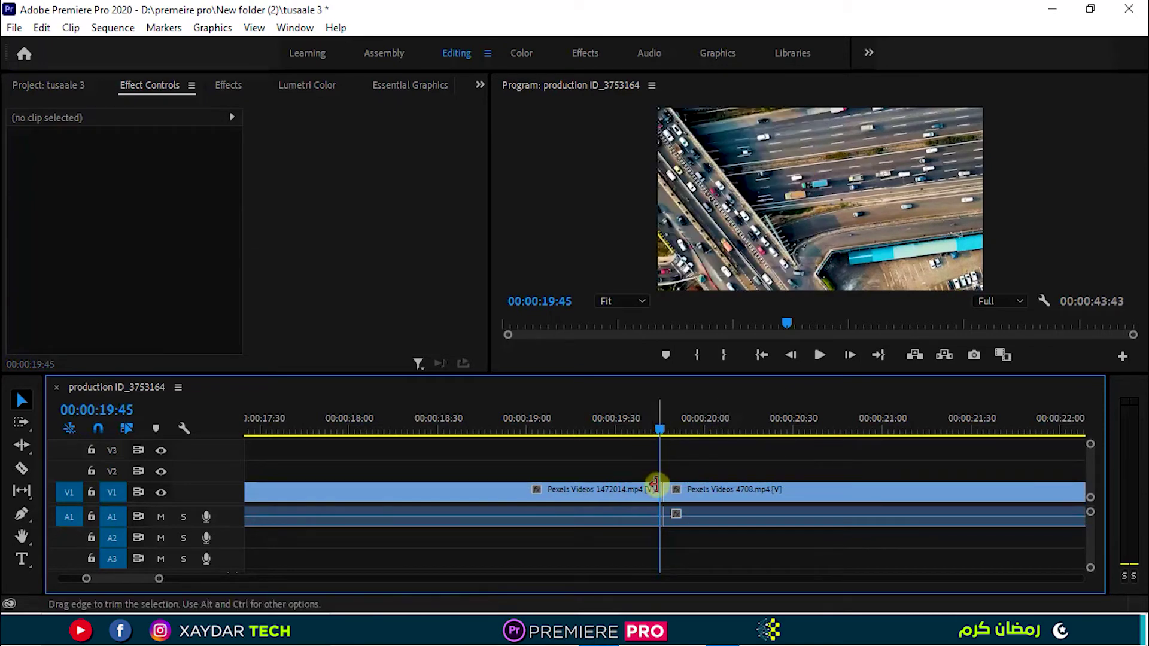
Step: Collapse the Slide and Wipe groups and apply Cross Zoom from the Zoom group to the cut between the clips
click(223, 85)
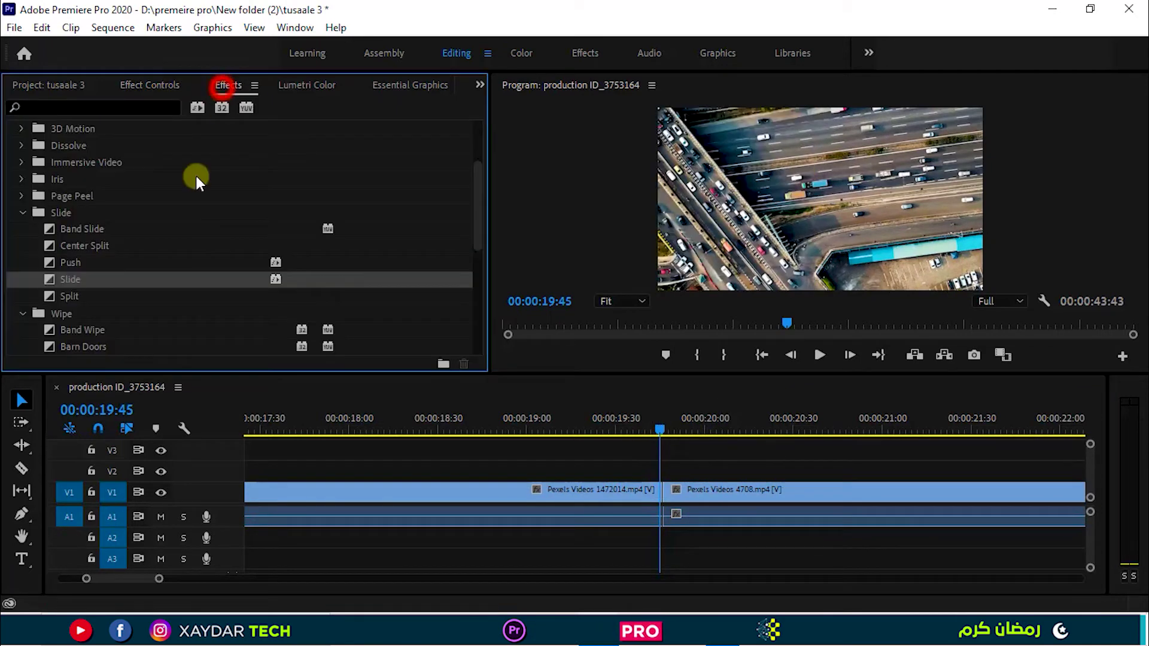
click(22, 212)
click(25, 231)
click(23, 247)
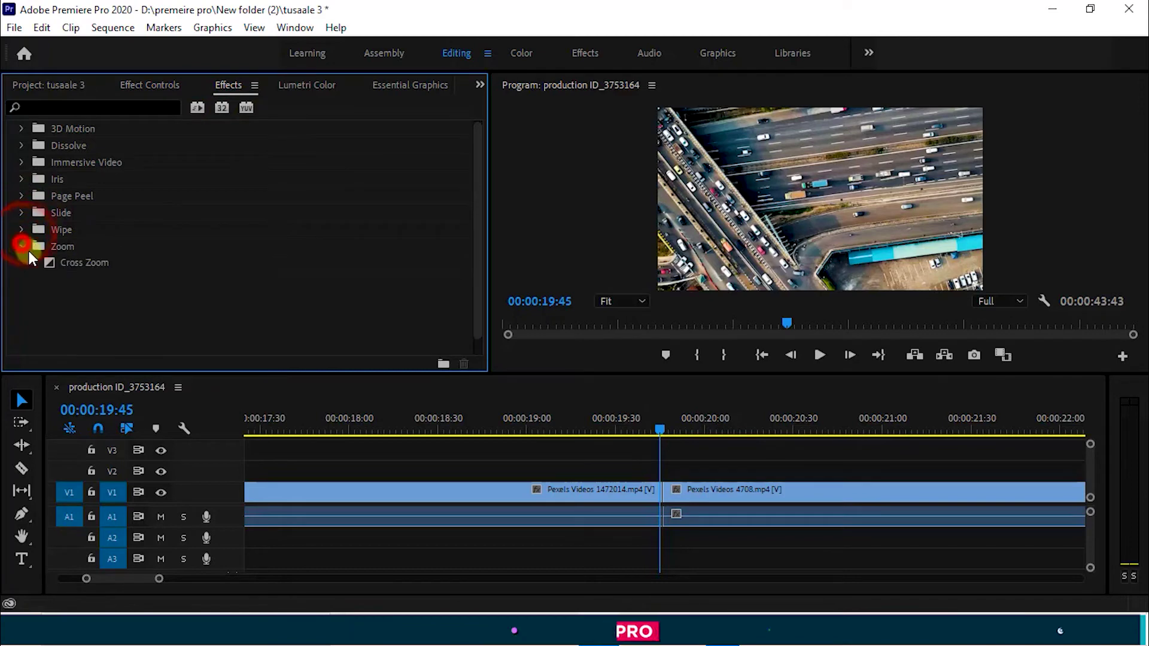
drag(79, 261, 662, 498)
Step: Play through the Cross Zoom transition twice from just before it and delete it from the cut
drag(659, 432, 608, 450)
key(space)
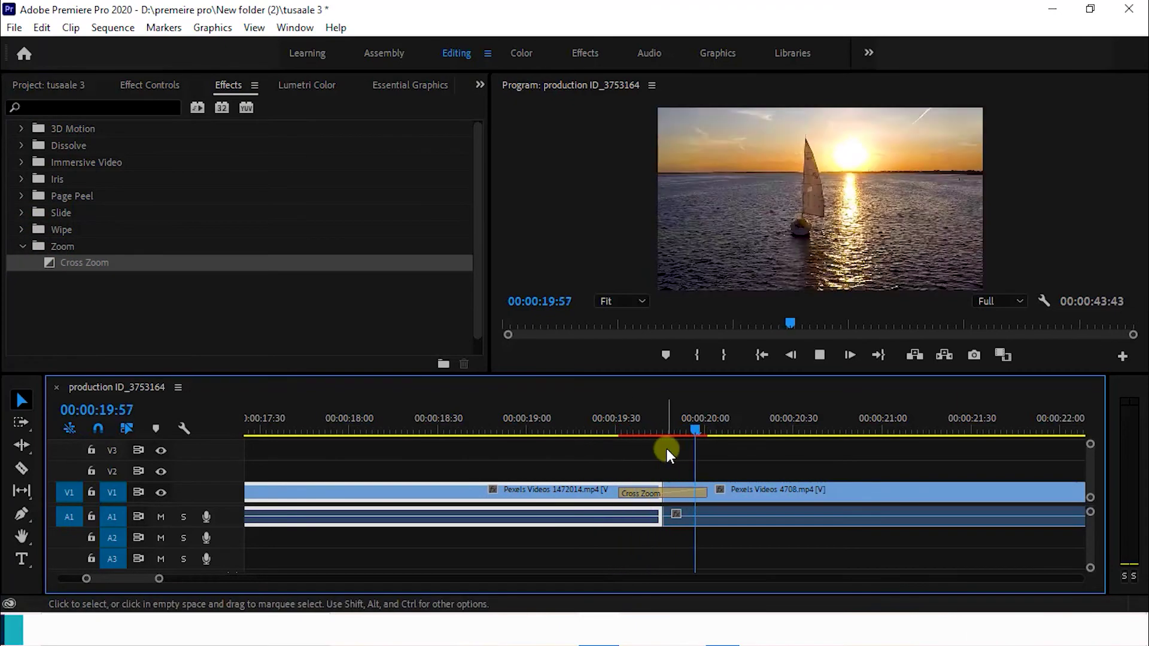
key(space)
drag(772, 425, 622, 431)
key(space)
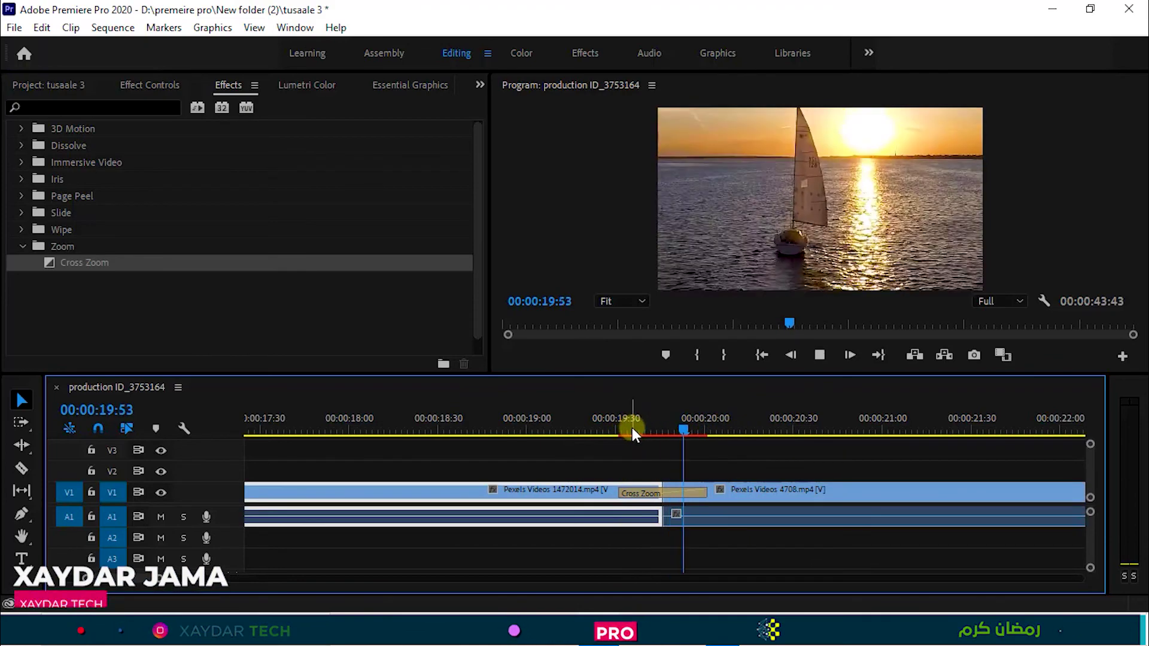
key(space)
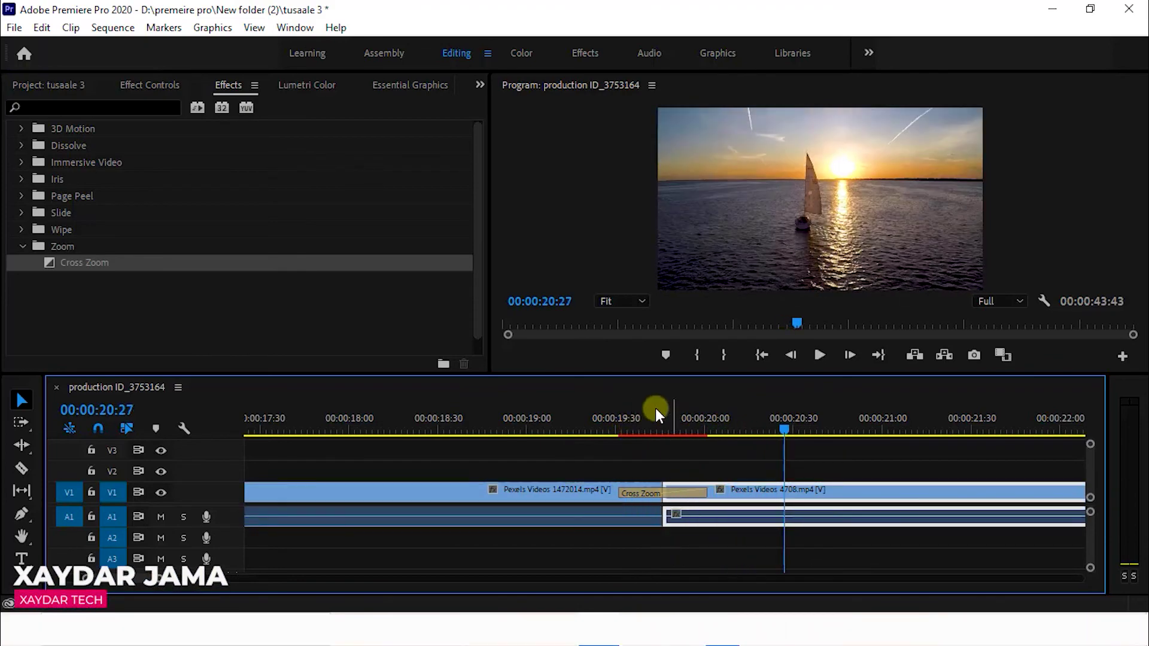
click(668, 492)
key(Delete)
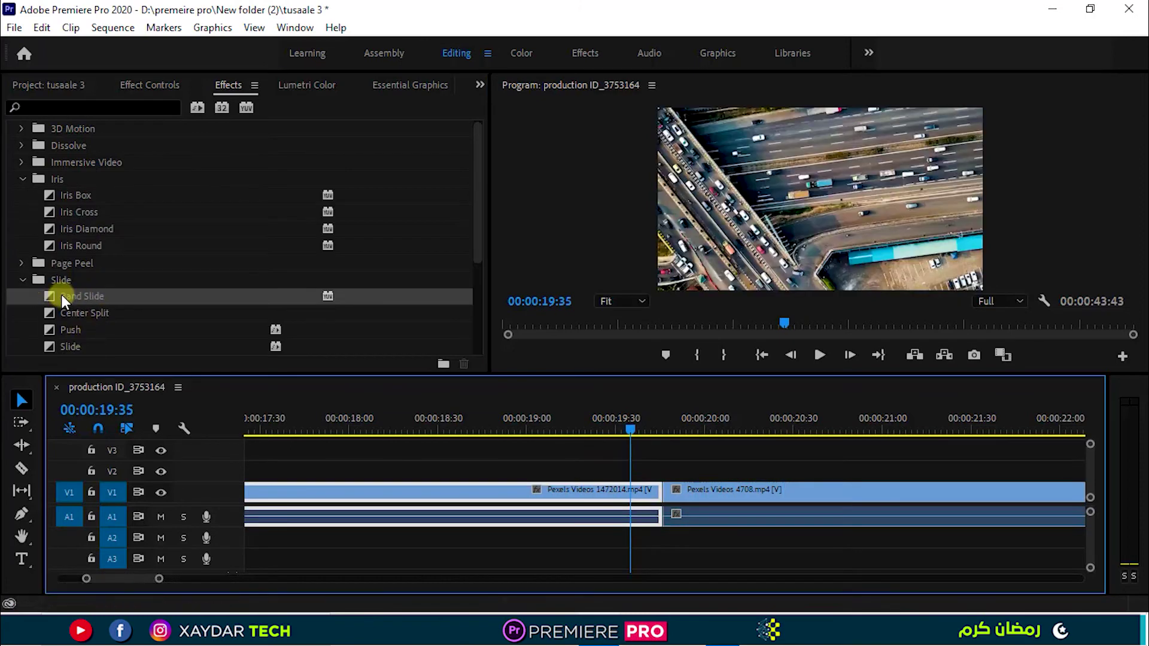
Step: Apply the Band Slide video transition to the cut between the two clips and scrub through it
drag(62, 295, 666, 491)
mouse_move(627, 432)
mouse_down()
mouse_move(617, 440)
mouse_move(657, 444)
mouse_move(633, 444)
mouse_up()
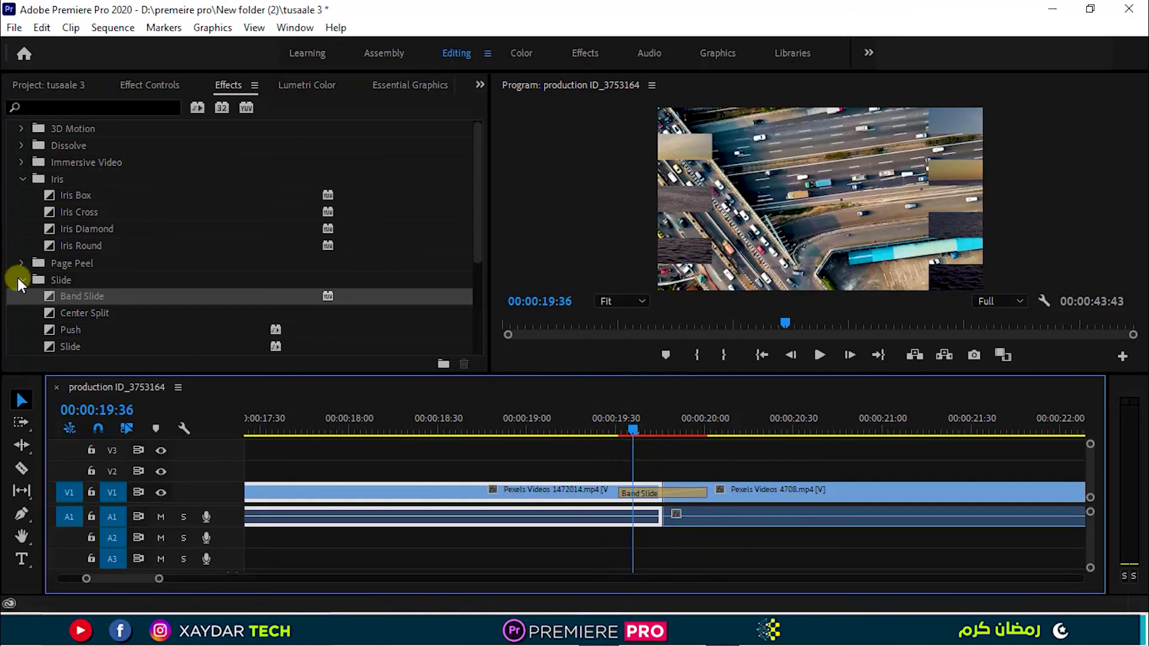